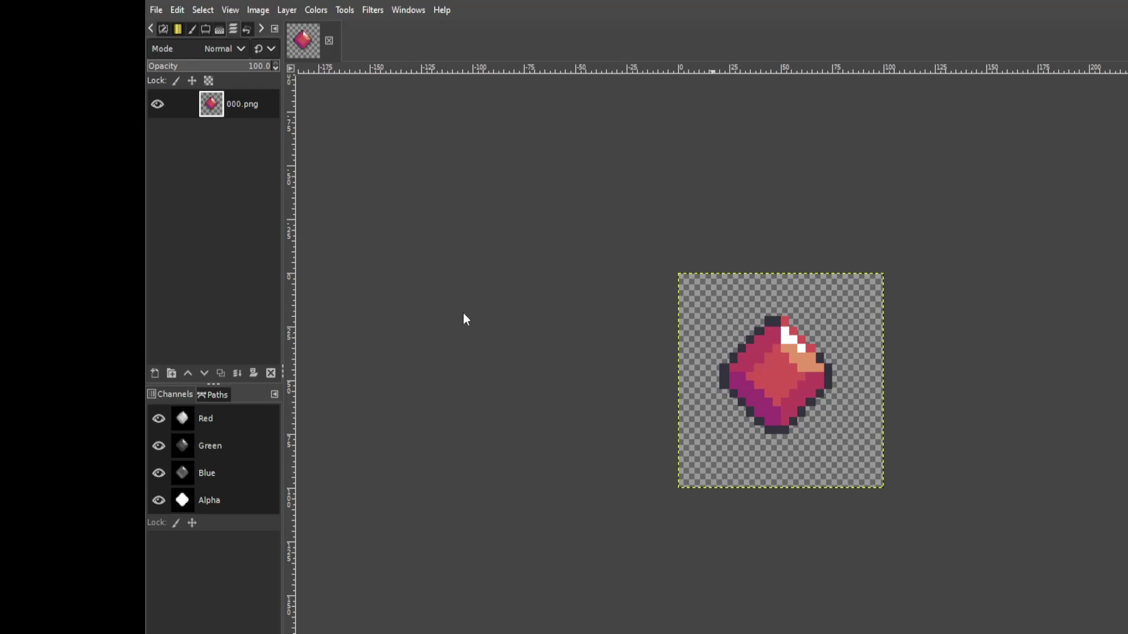
Paste the copied checkered-flag image above 000.png and turn the floating selection into a new layer
key("ctrl+v")
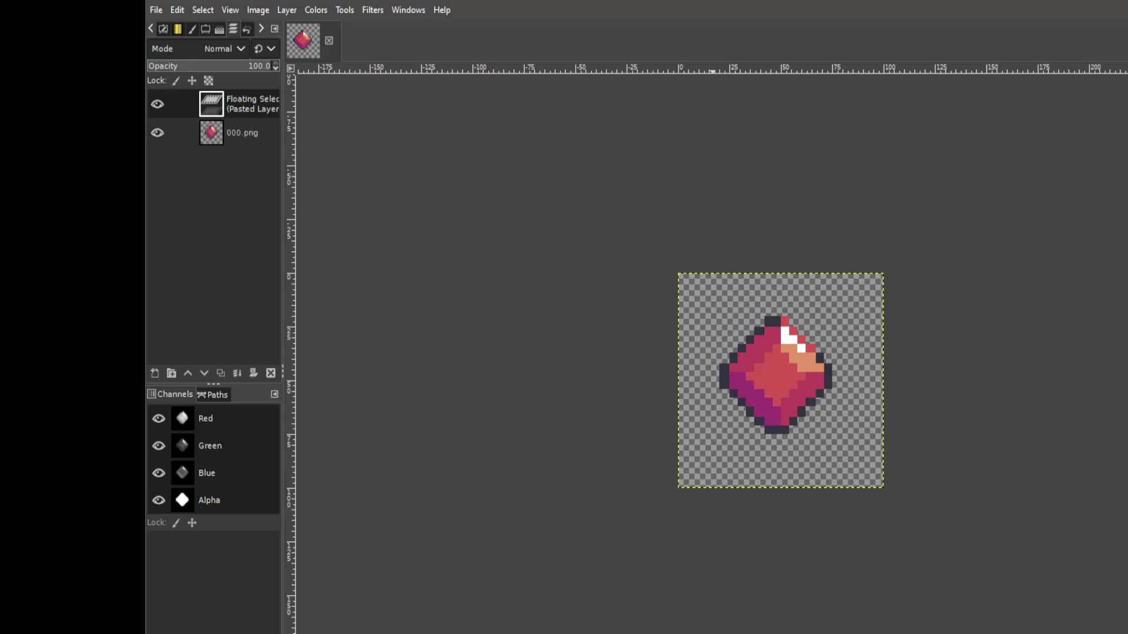
left_click(213, 102)
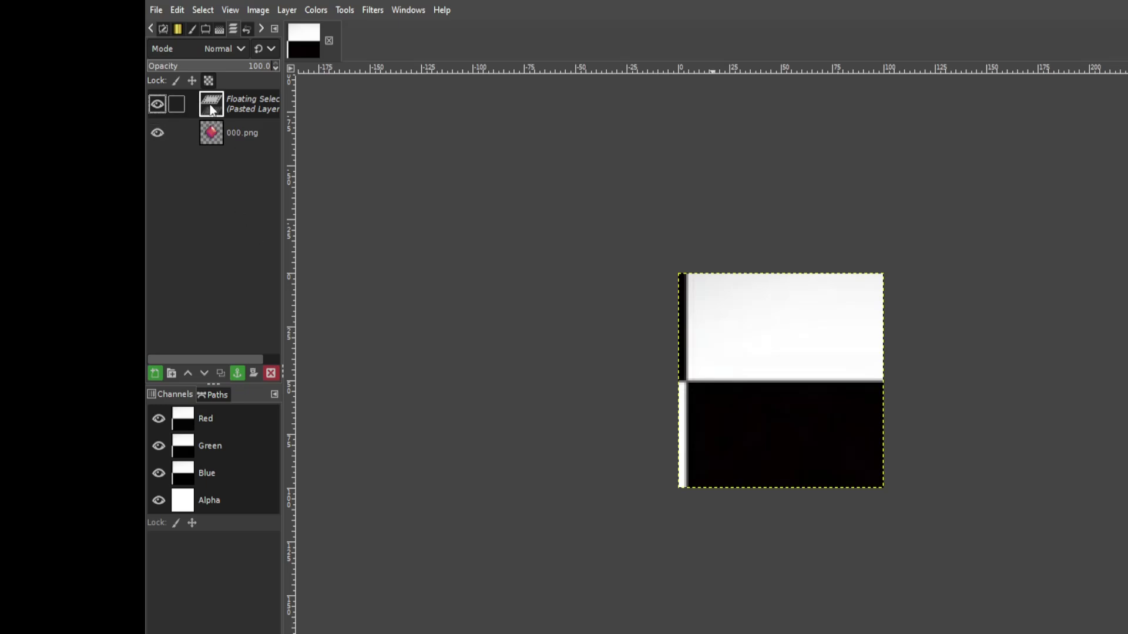
key("shift+ctrl+n")
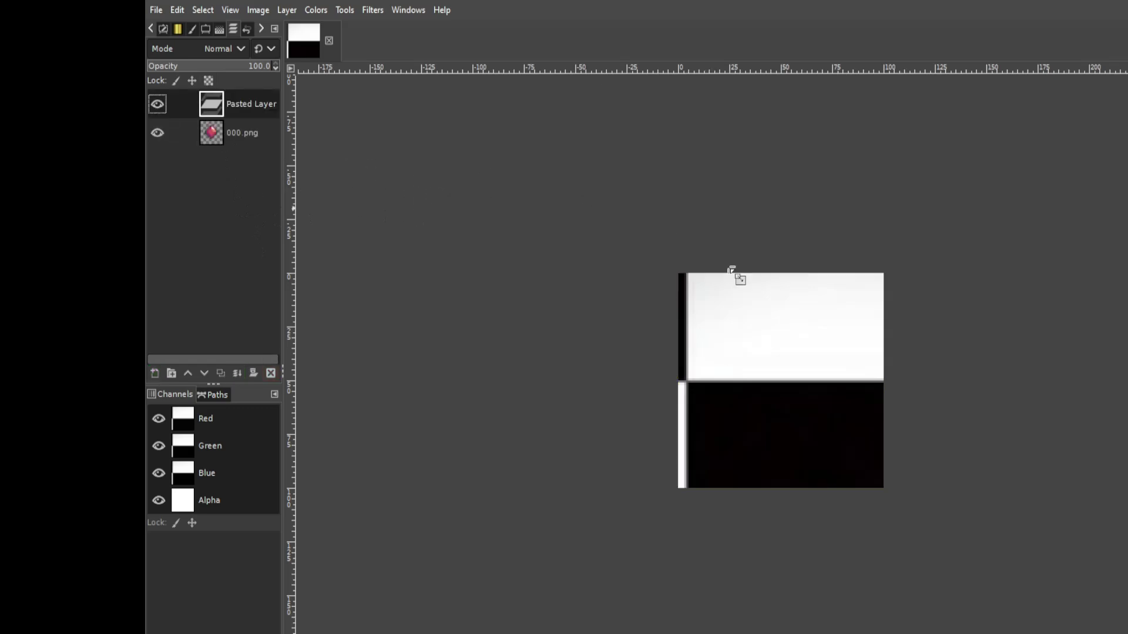
Scale the checkered layer down to about 83 by 89 px so it fits inside the canvas with a narrow margin
left_click(797, 336)
scroll(796, 336, "down", 6)
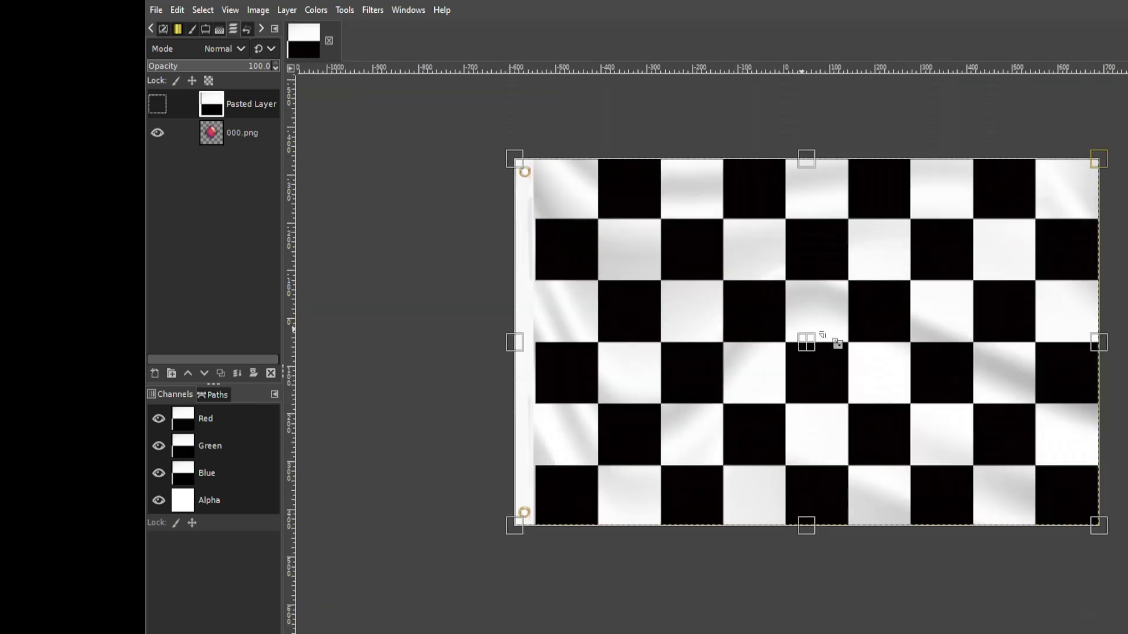
scroll(797, 208, "down", 2)
left_click_drag(797, 208, 818, 388)
left_click_drag(809, 344, 776, 318)
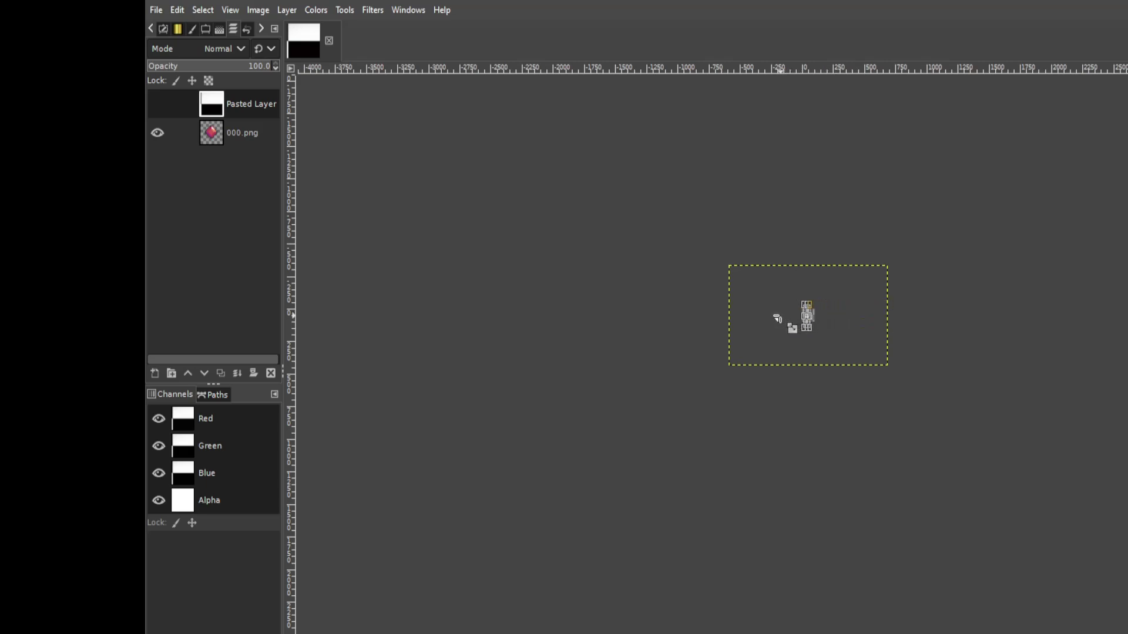
scroll(819, 318, "up", 4)
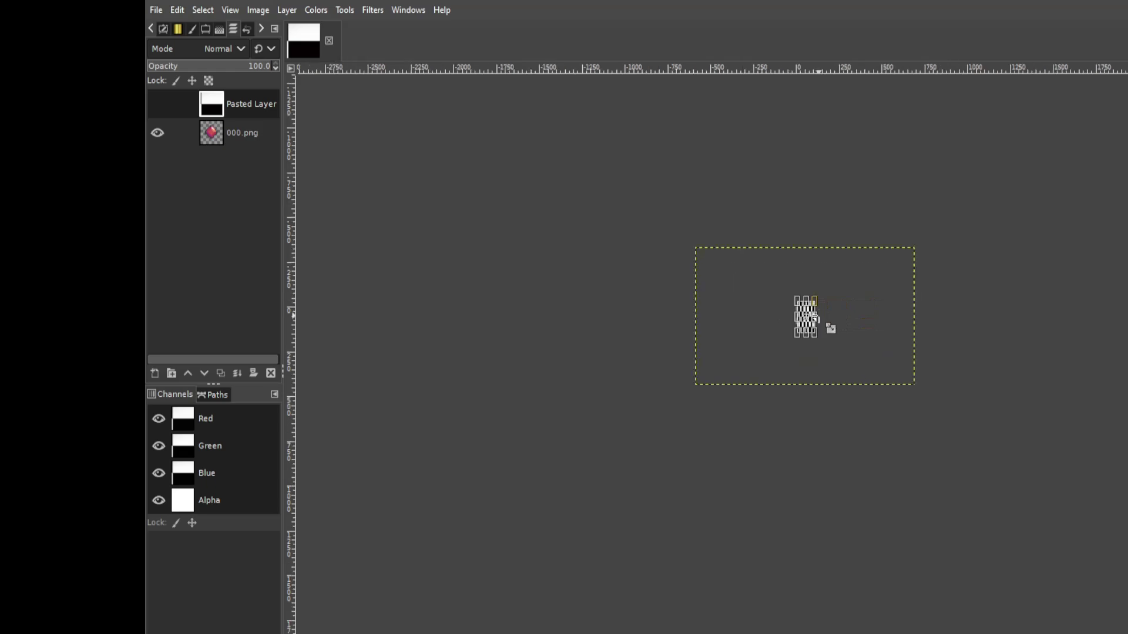
scroll(819, 319, "up", 4)
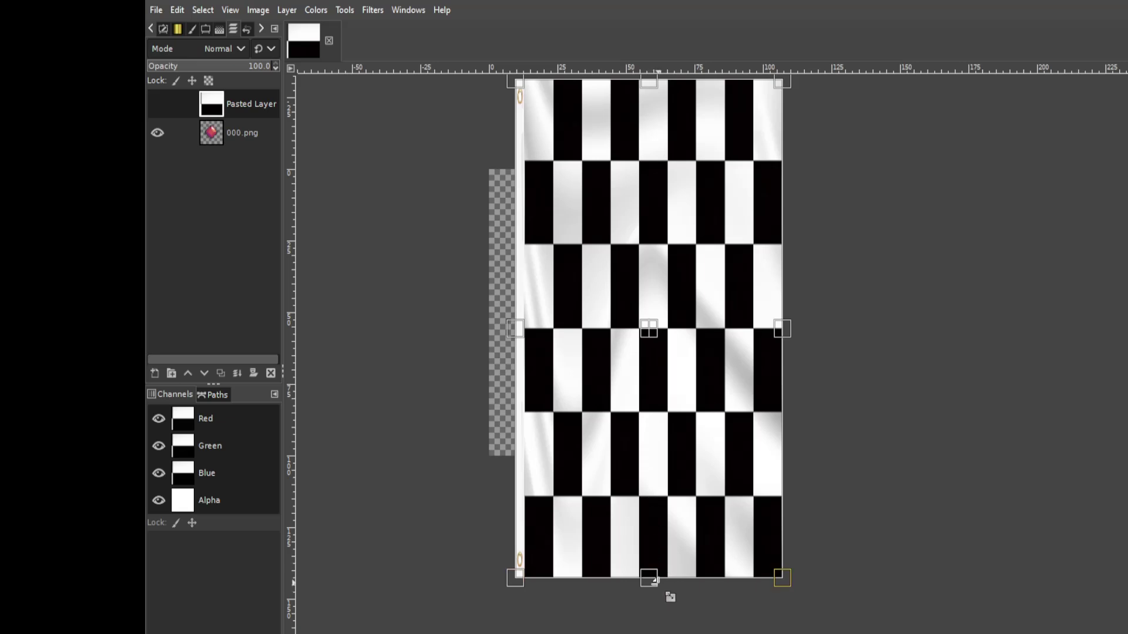
left_click_drag(652, 549, 635, 464)
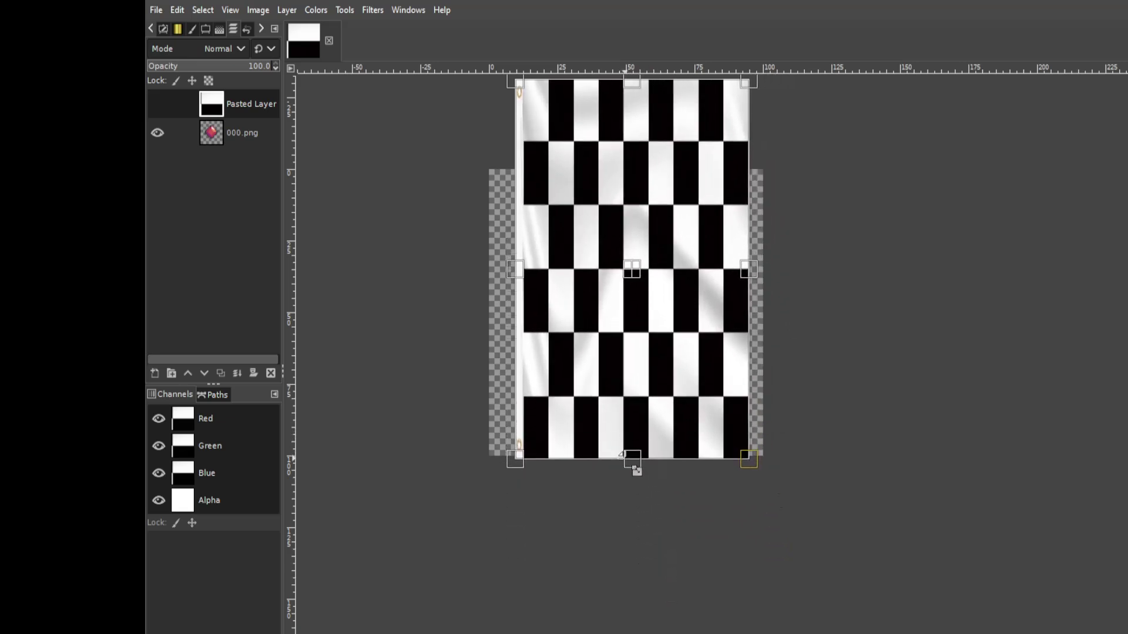
left_click_drag(660, 123, 645, 230)
left_click_drag(640, 378, 634, 335)
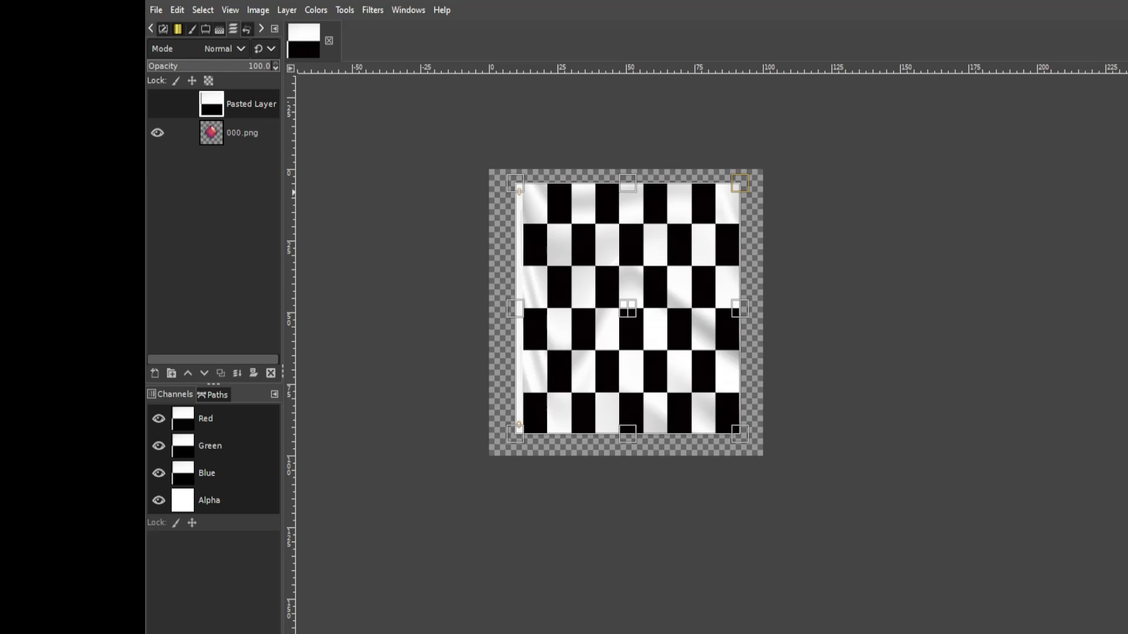
key("Return")
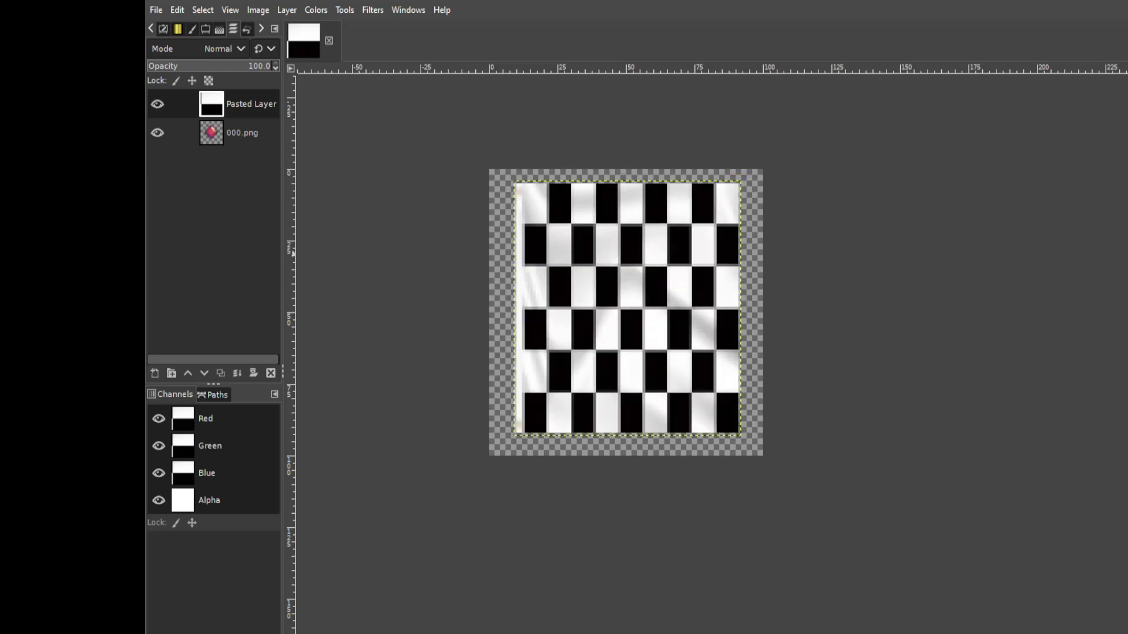
Hide the checkered layer and fuzzy-select the gem's upper dark-red facet on the 000.png layer
left_click(157, 104)
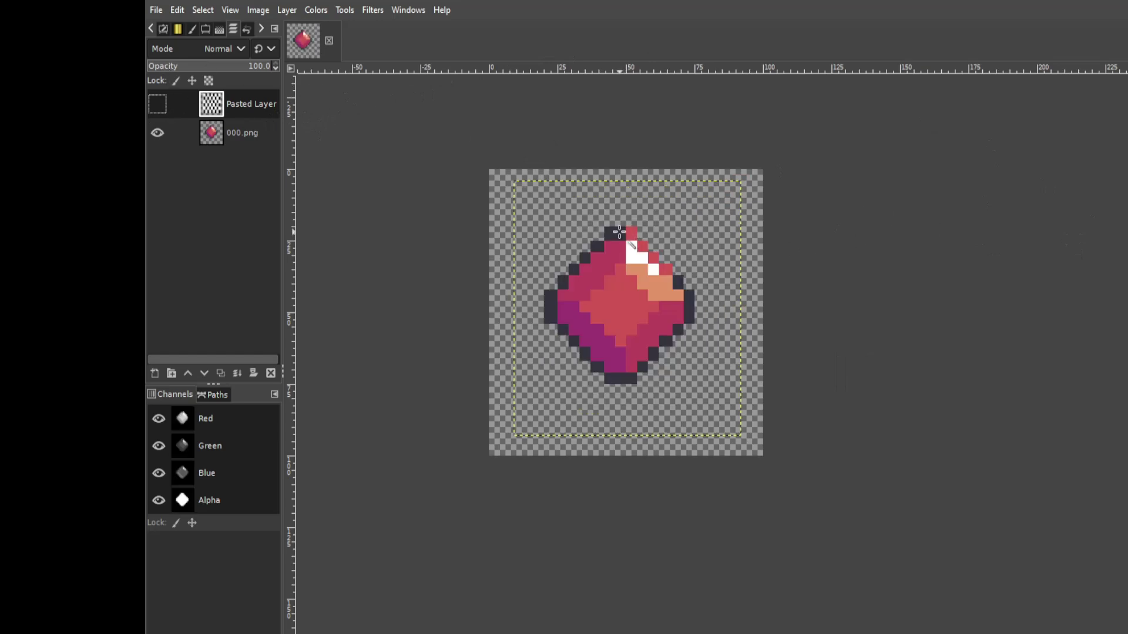
left_click(206, 135)
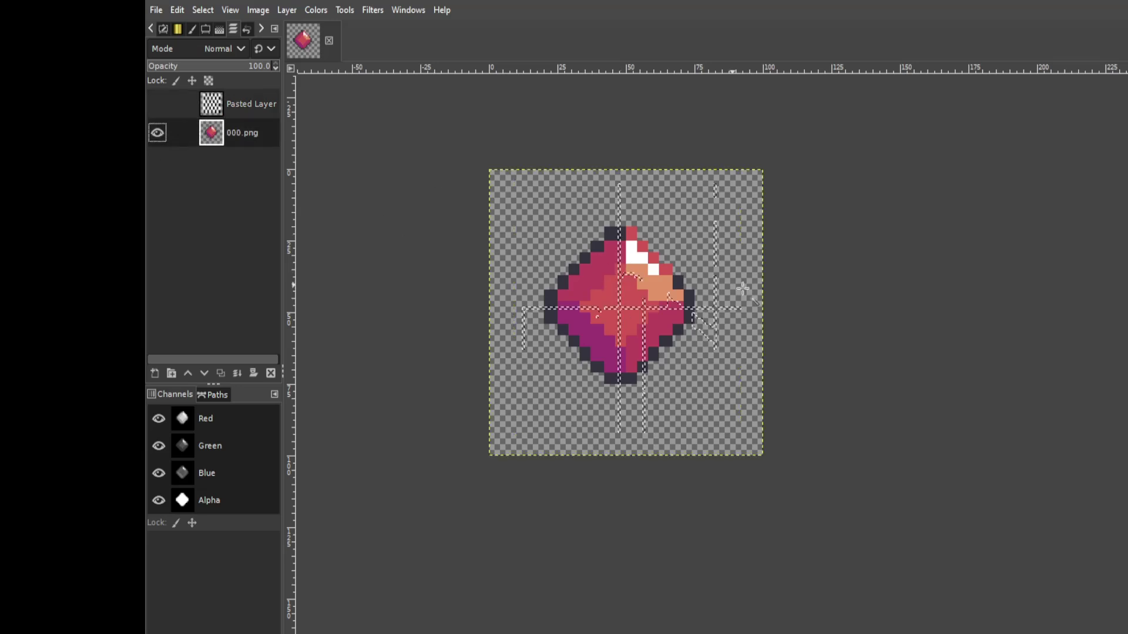
left_click(615, 236)
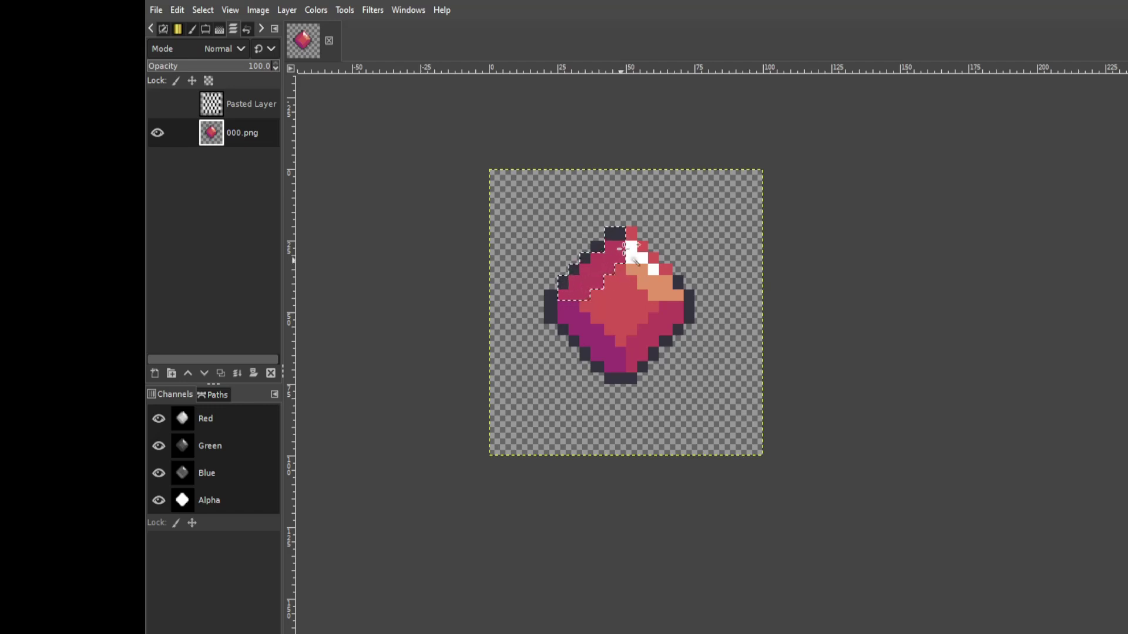
Add the gem's orange, red and purple facets and its dark outline to the selection
left_click(658, 283)
key("ctrl+z")
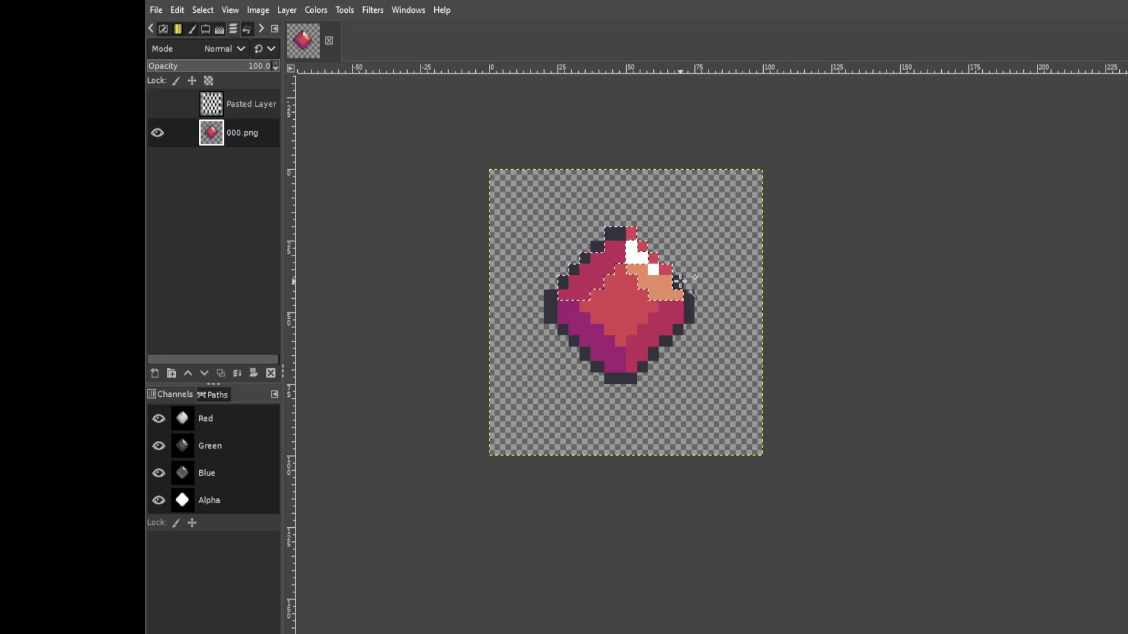
left_click(627, 297, "shift")
left_click(668, 320, "shift")
left_click(594, 343, "shift")
left_click(554, 304, "shift")
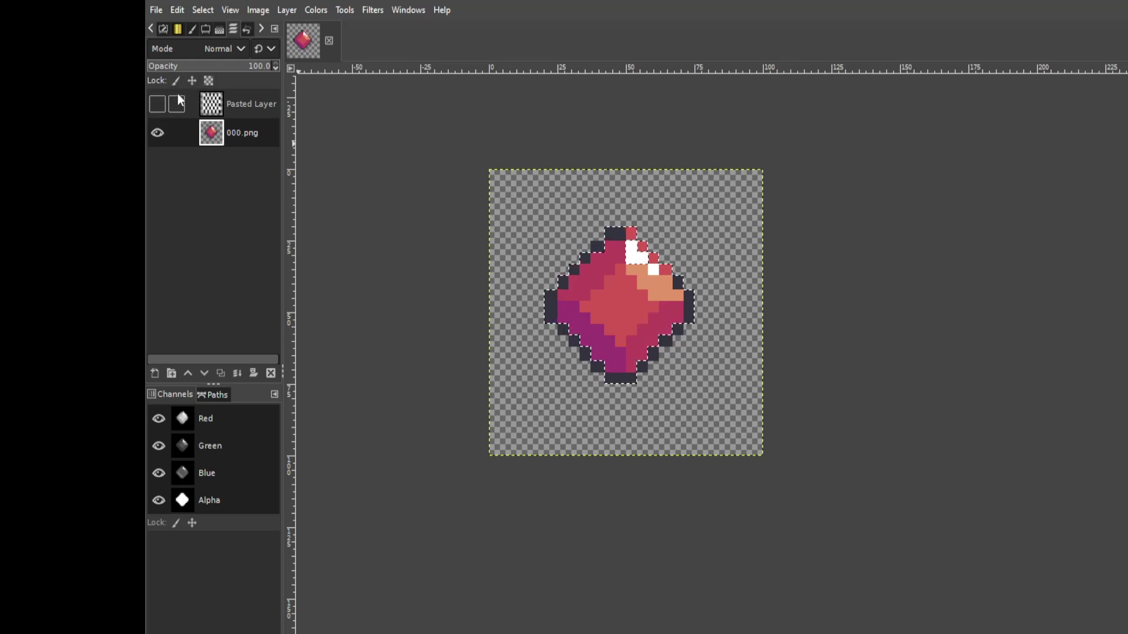
Show the checkered layer and try to erase everything on it outside the gem shape using the inverted selection
left_click(158, 104)
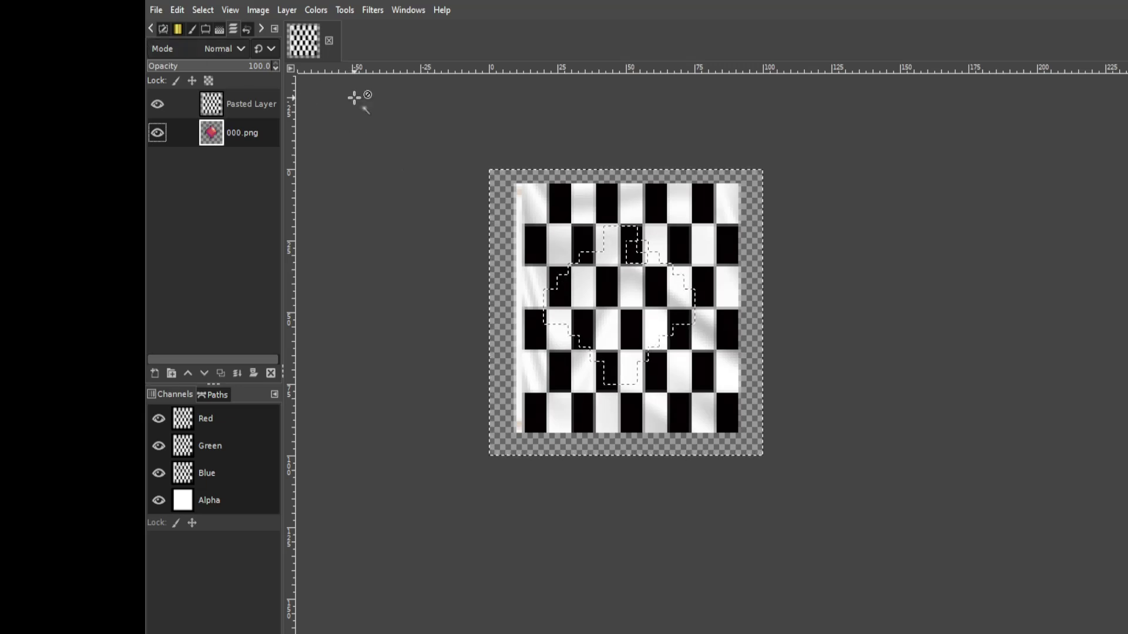
left_click(220, 103)
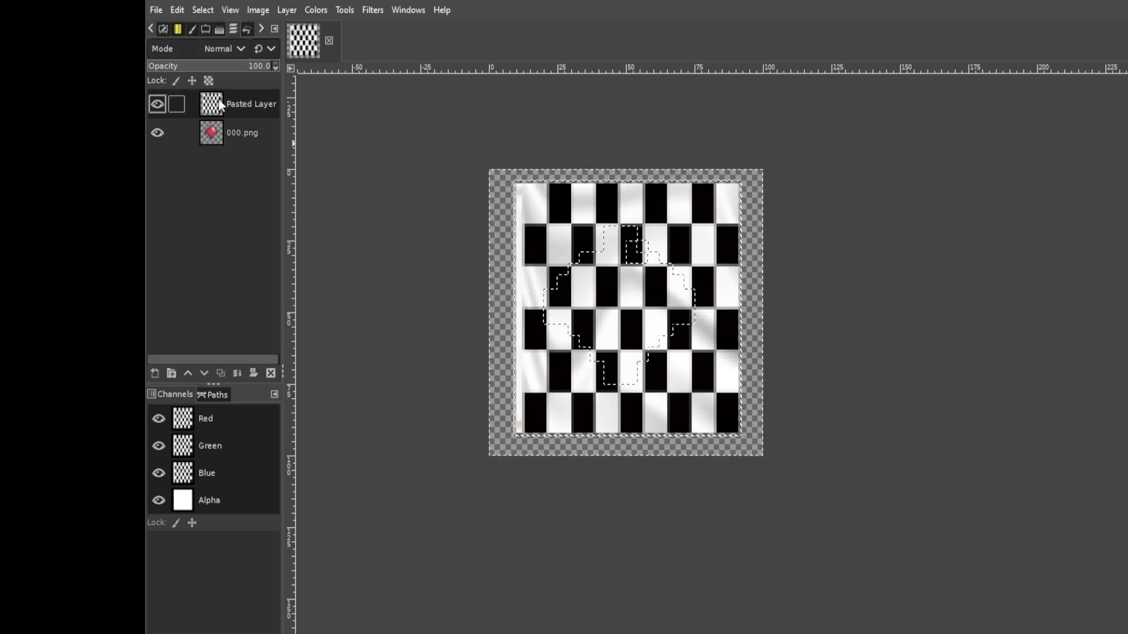
key("Delete")
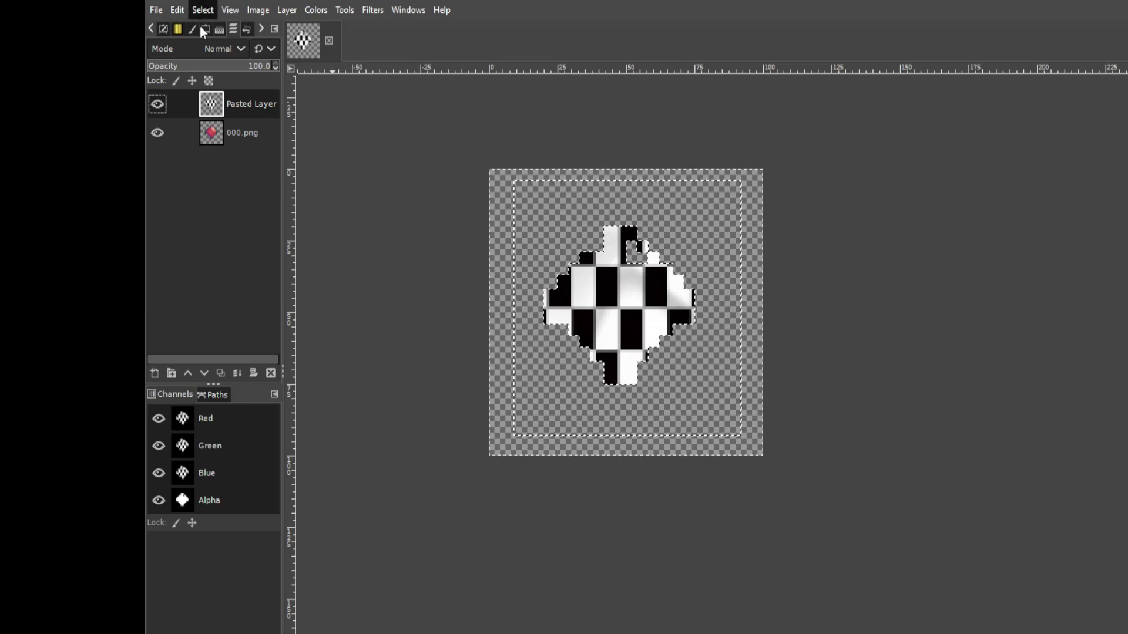
key("ctrl+z")
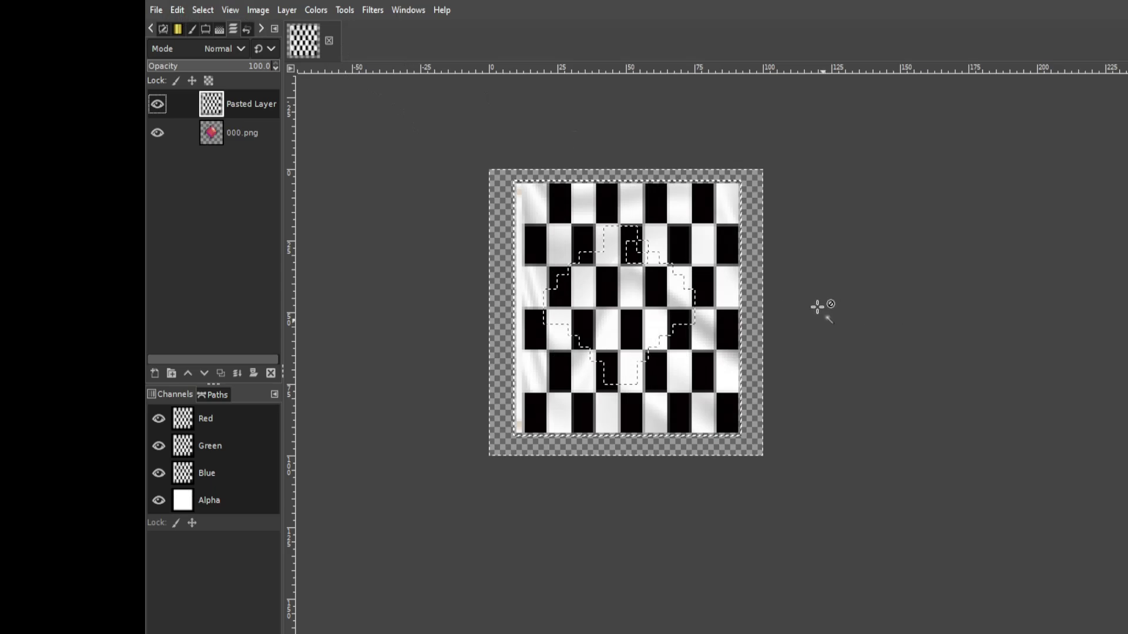
Adjust the selection around the gem's highlight using the black checker square that overlaps it
scroll(663, 258, "up", 3)
scroll(663, 258, "down", 3)
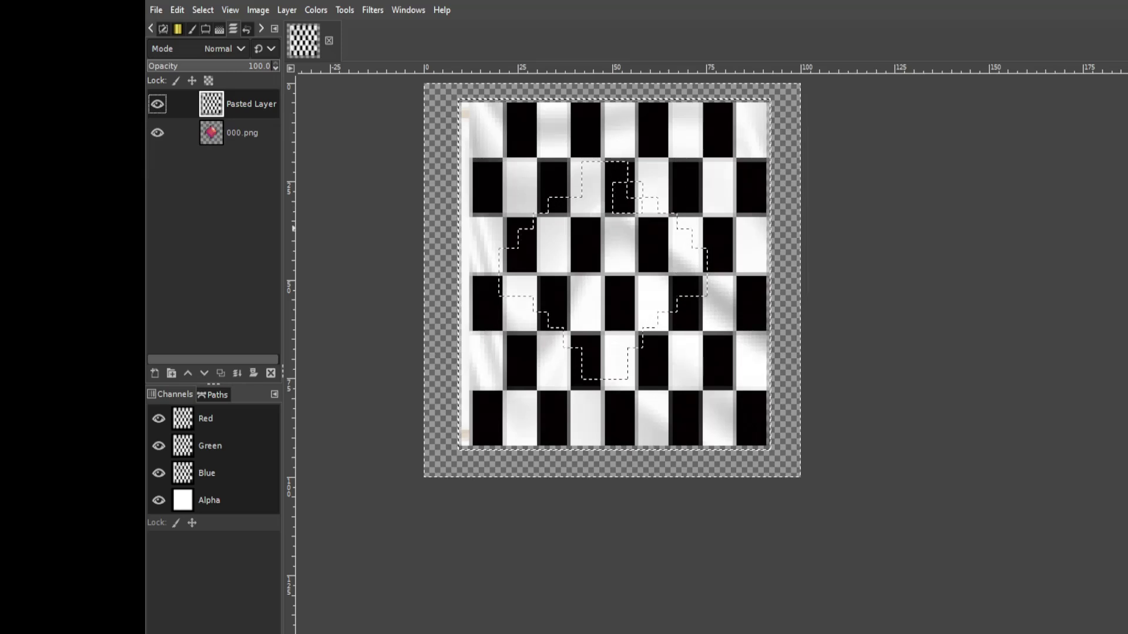
left_click(630, 203, "ctrl")
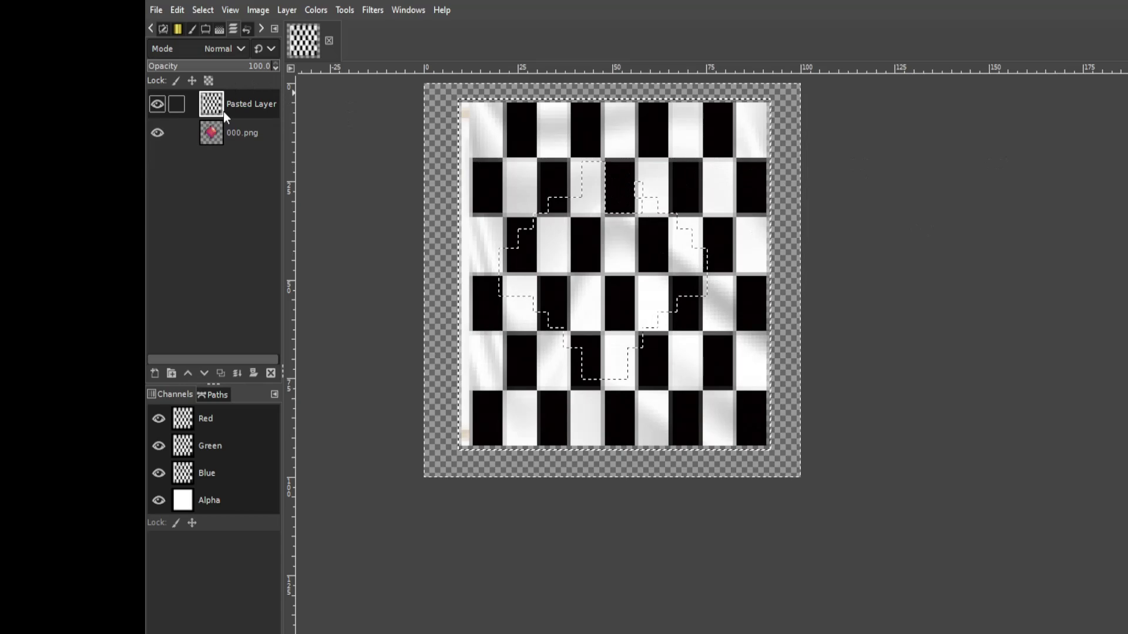
Try to add a layer mask made from the current selection to the 000.png layer
left_click(212, 129)
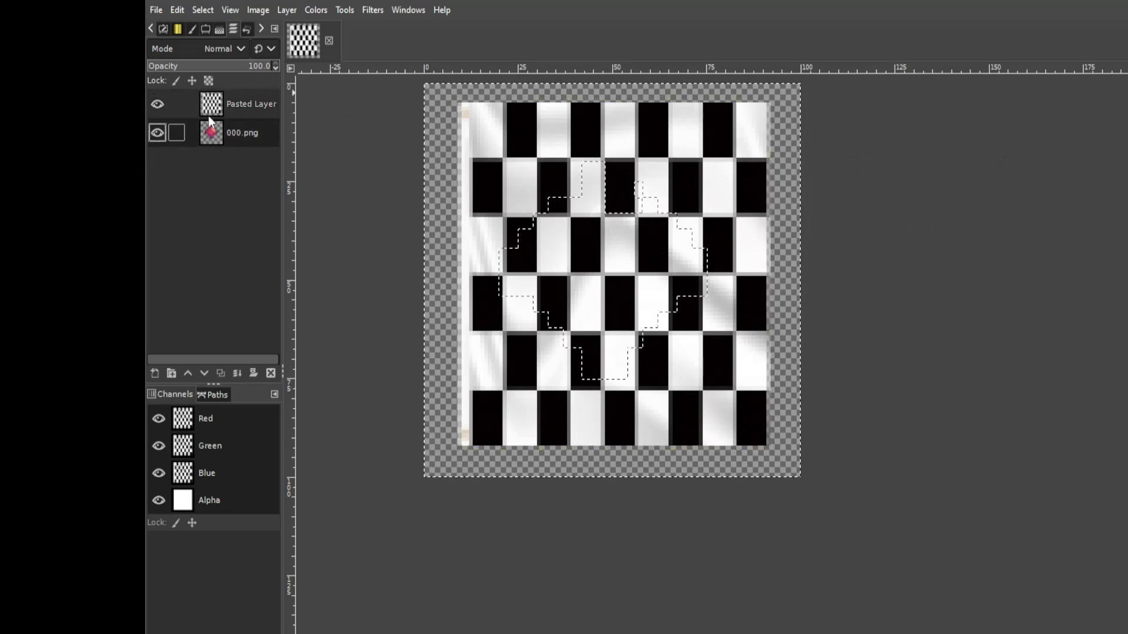
left_click(162, 105)
left_click(182, 12)
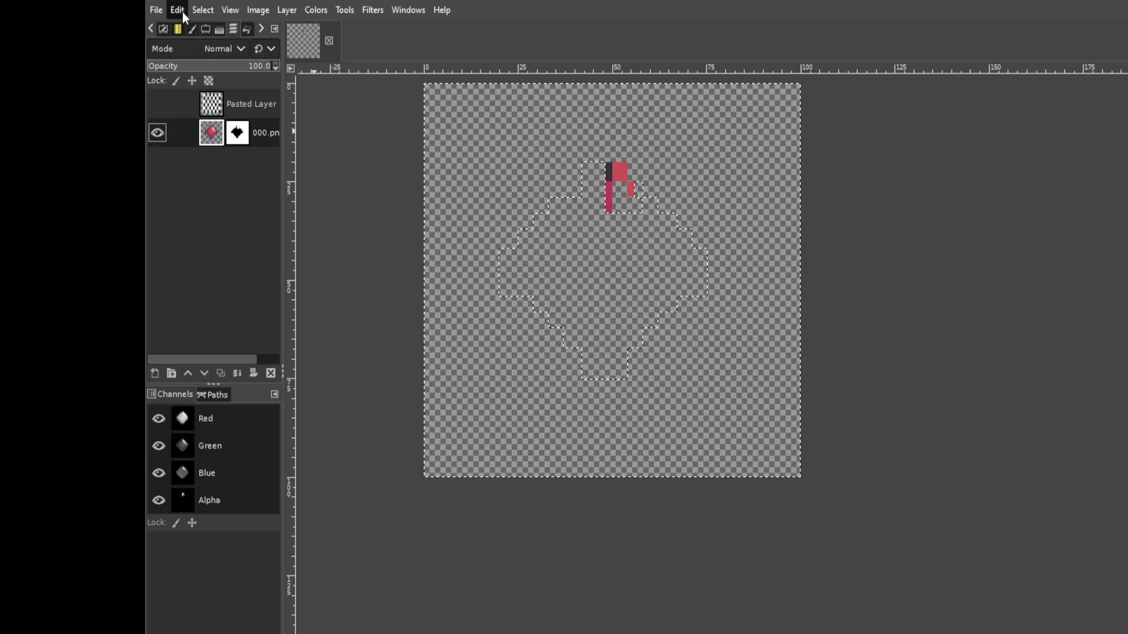
left_click(181, 23)
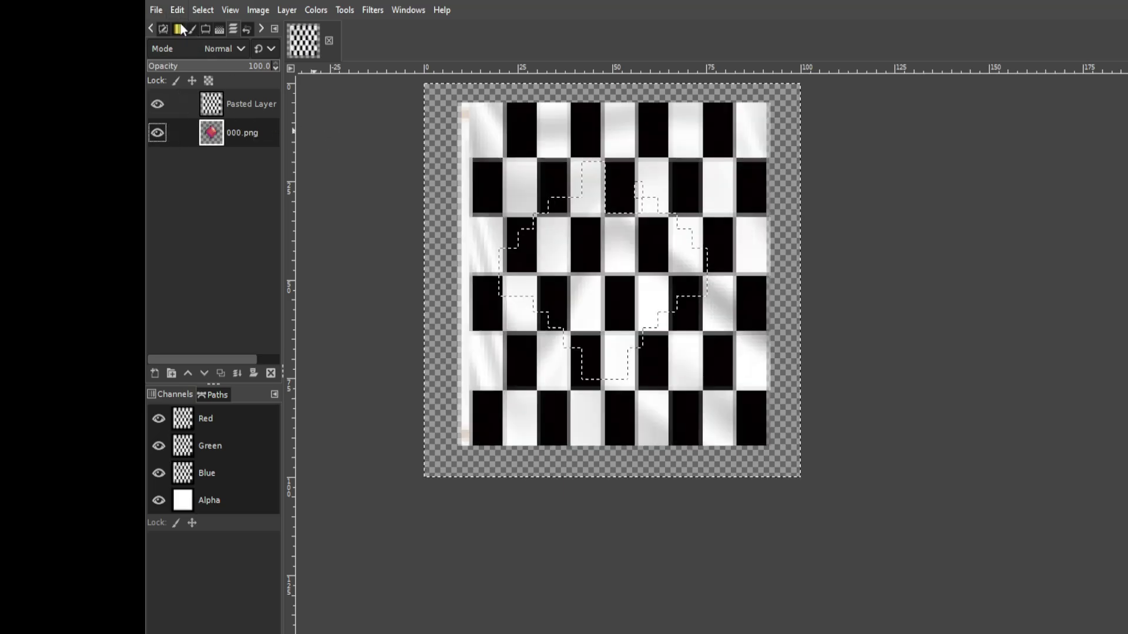
Hide the checkered layer and clone neighbouring facet colours over the missing highlight near the gem's top
left_click(156, 104)
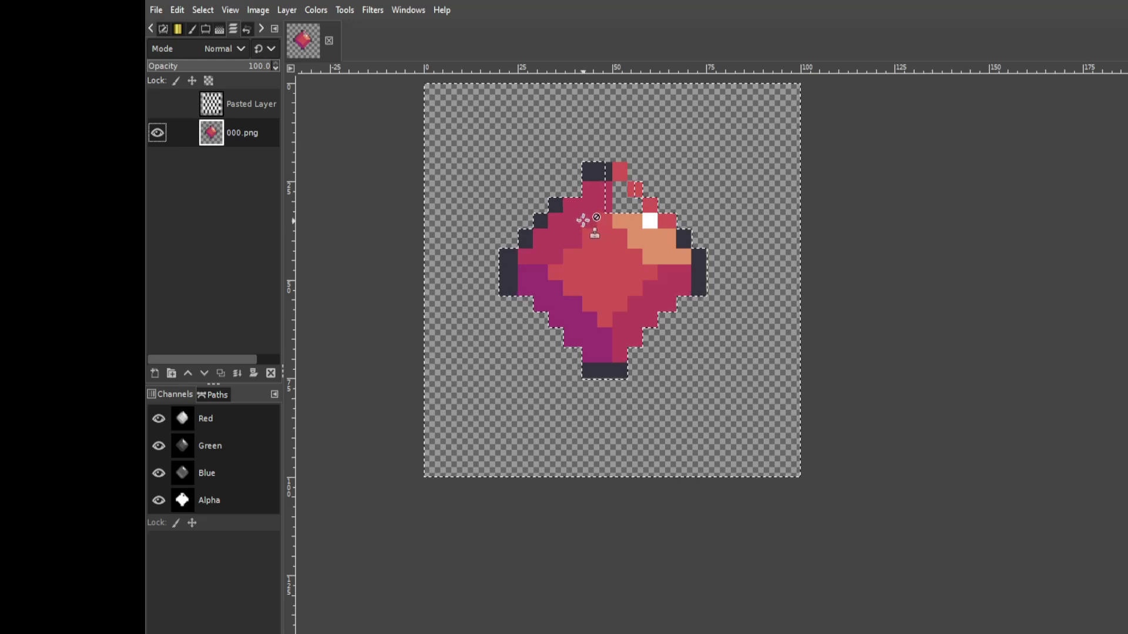
left_click(621, 201)
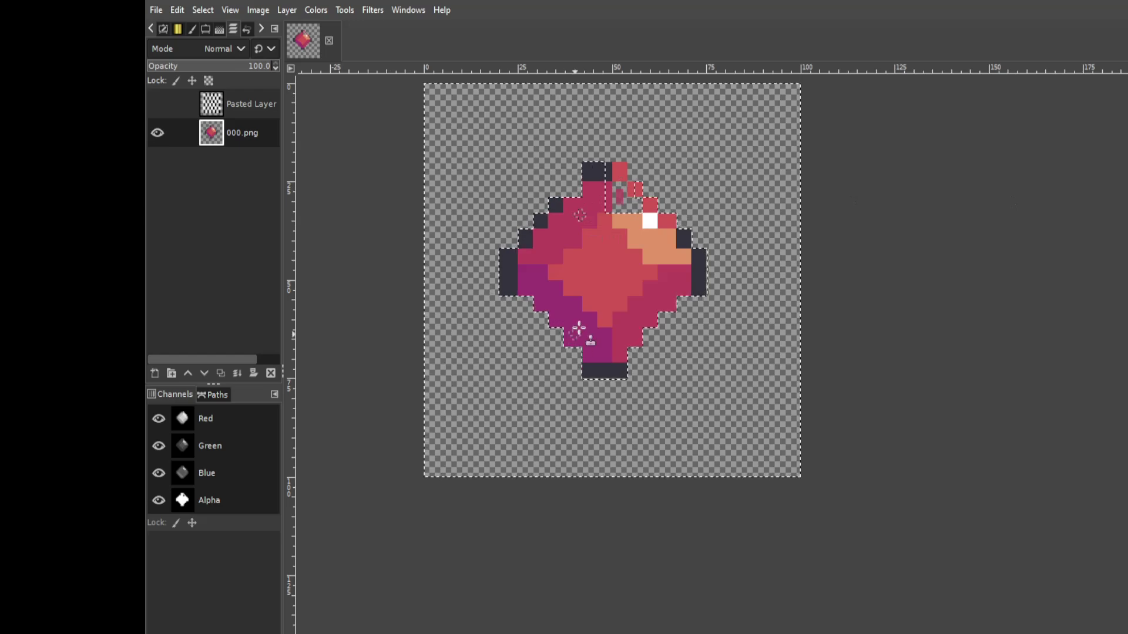
scroll(645, 226, "up", 3)
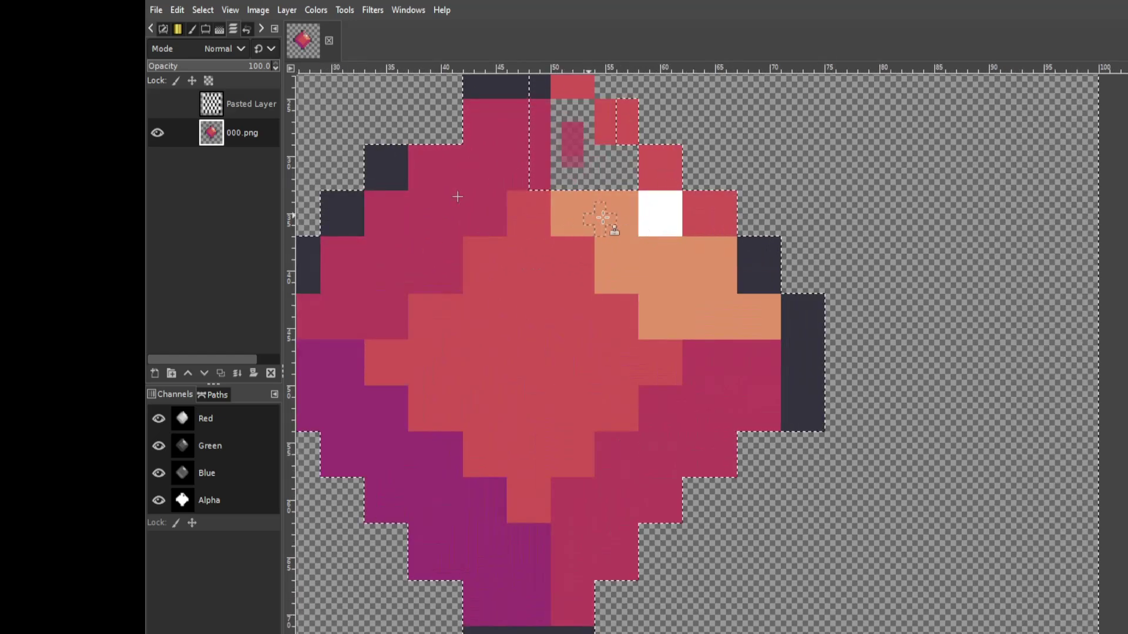
mouse_move(541, 173)
left_mouse_down()
mouse_move(671, 200)
mouse_move(553, 159)
mouse_move(619, 169)
mouse_move(607, 147)
mouse_move(619, 150)
mouse_move(546, 107)
mouse_move(548, 93)
mouse_move(546, 127)
mouse_move(579, 98)
mouse_move(565, 127)
mouse_move(557, 106)
mouse_move(560, 174)
mouse_move(562, 136)
mouse_move(582, 106)
mouse_move(584, 173)
mouse_move(586, 113)
mouse_move(589, 166)
mouse_move(582, 135)
left_mouse_up()
scroll(605, 119, "up", 2)
scroll(605, 119, "down", 2)
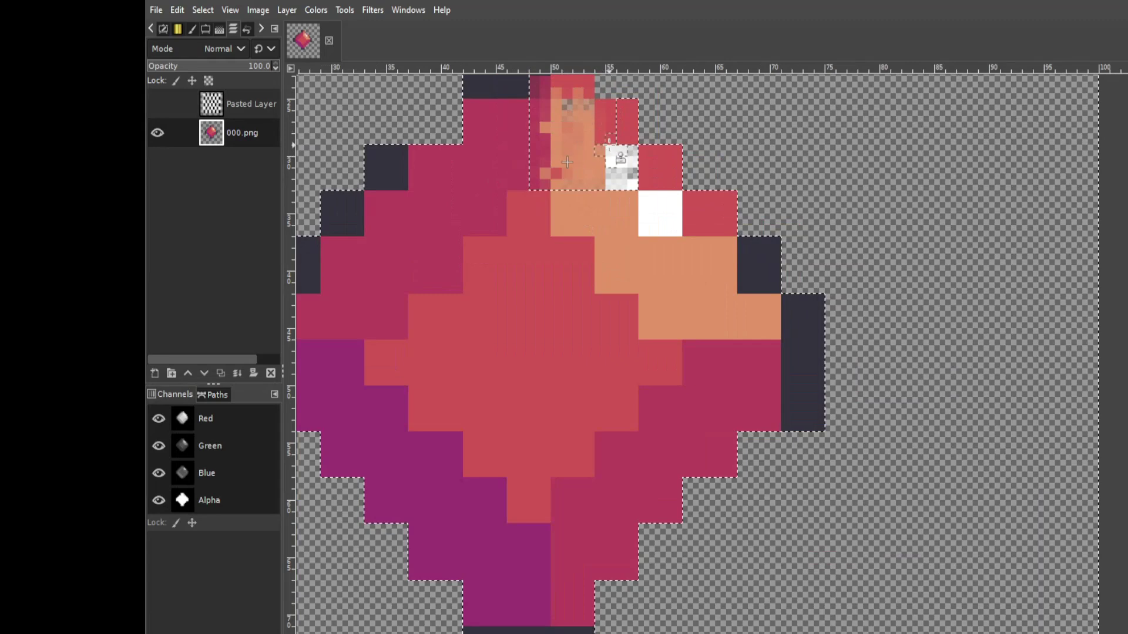
scroll(614, 154, "down", 2)
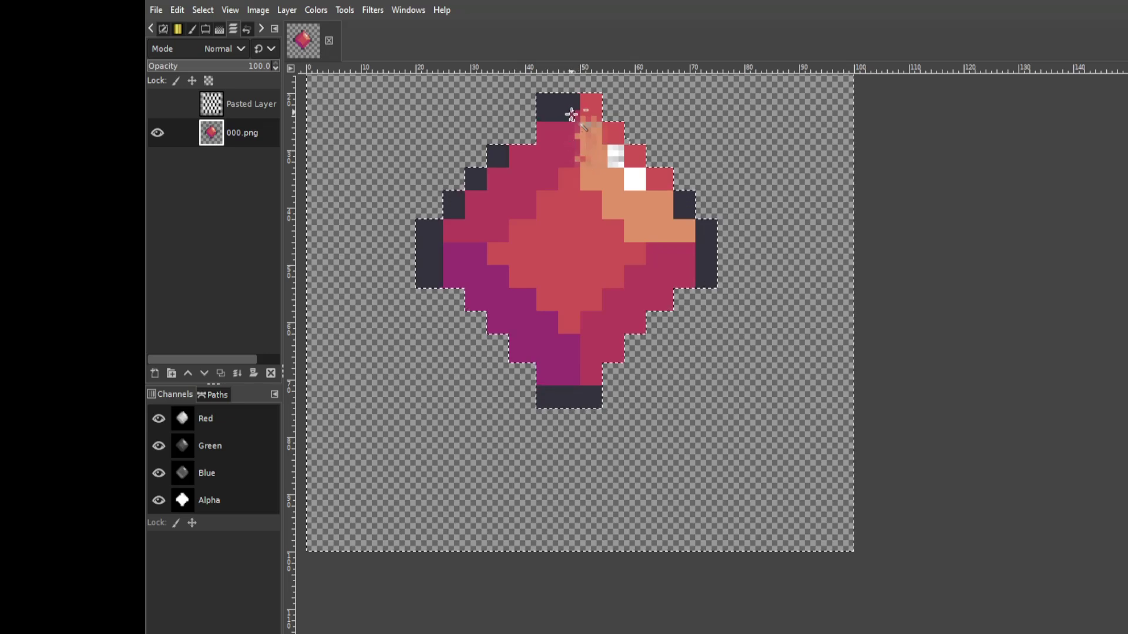
Show the checkered layer, invert the selection to the gem shape and clear the gem from the 000.png layer
left_click(156, 104)
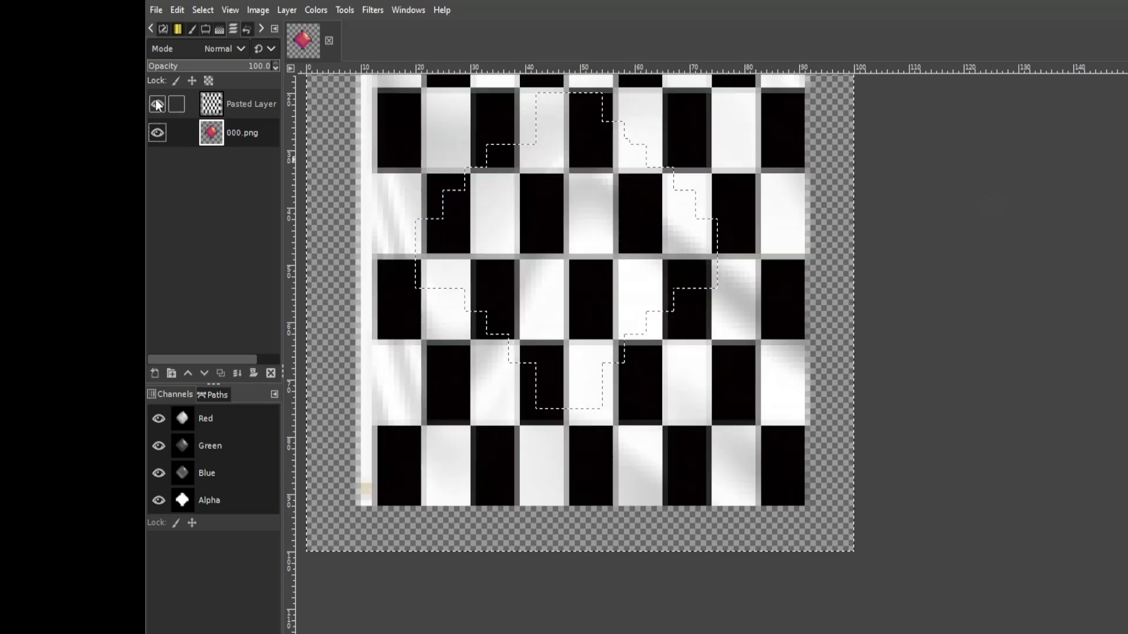
left_click(203, 10)
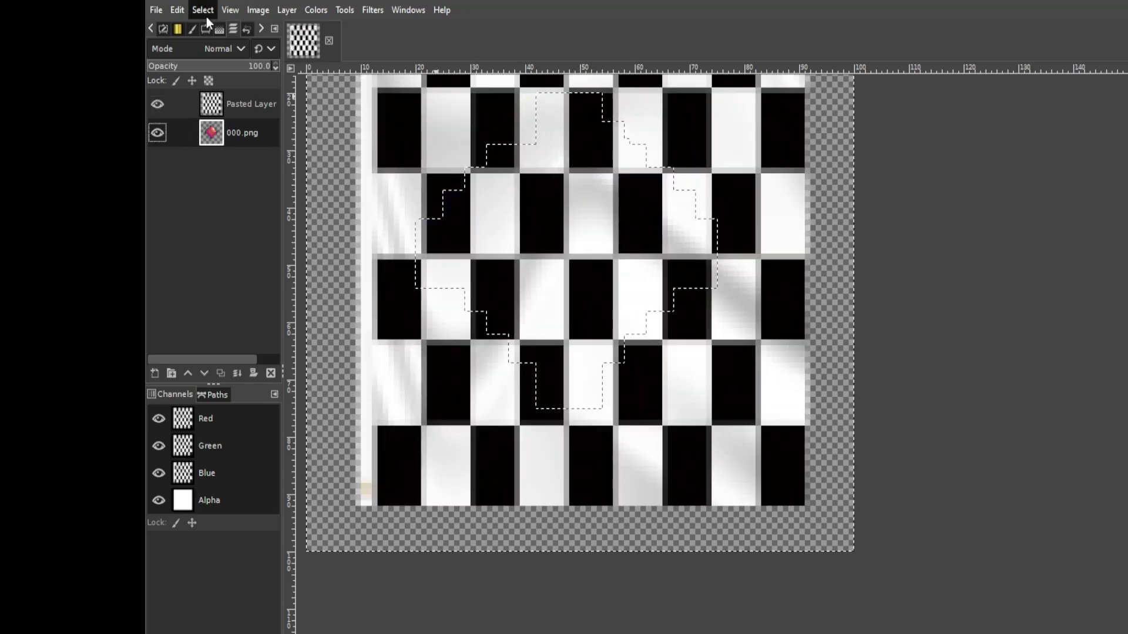
left_click(221, 77)
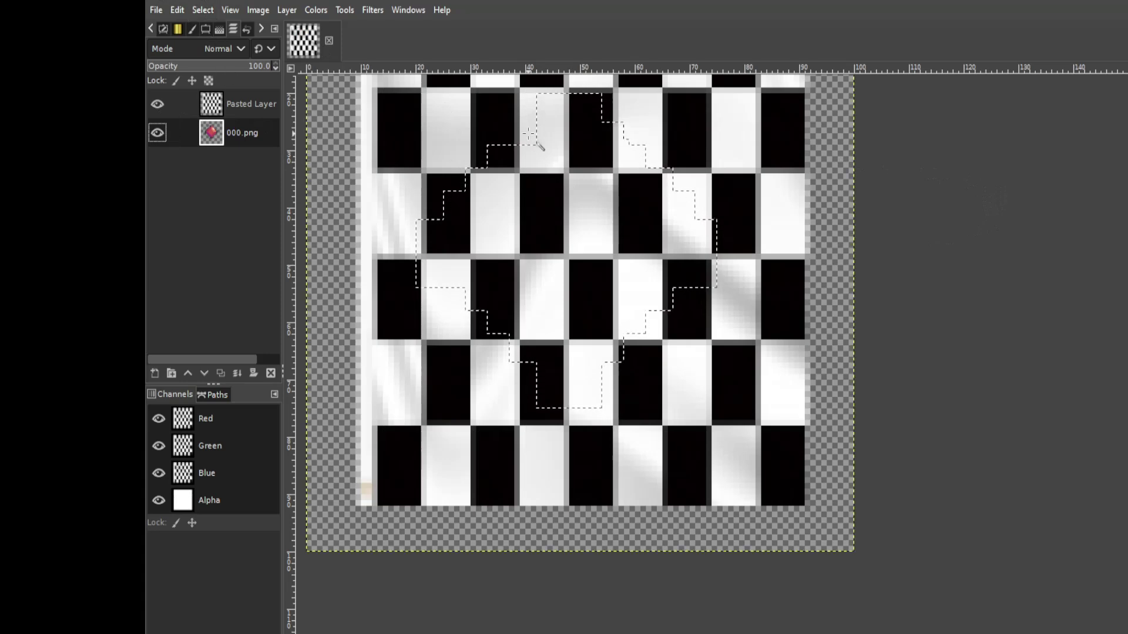
key("Delete")
left_click(157, 105)
left_click(157, 105)
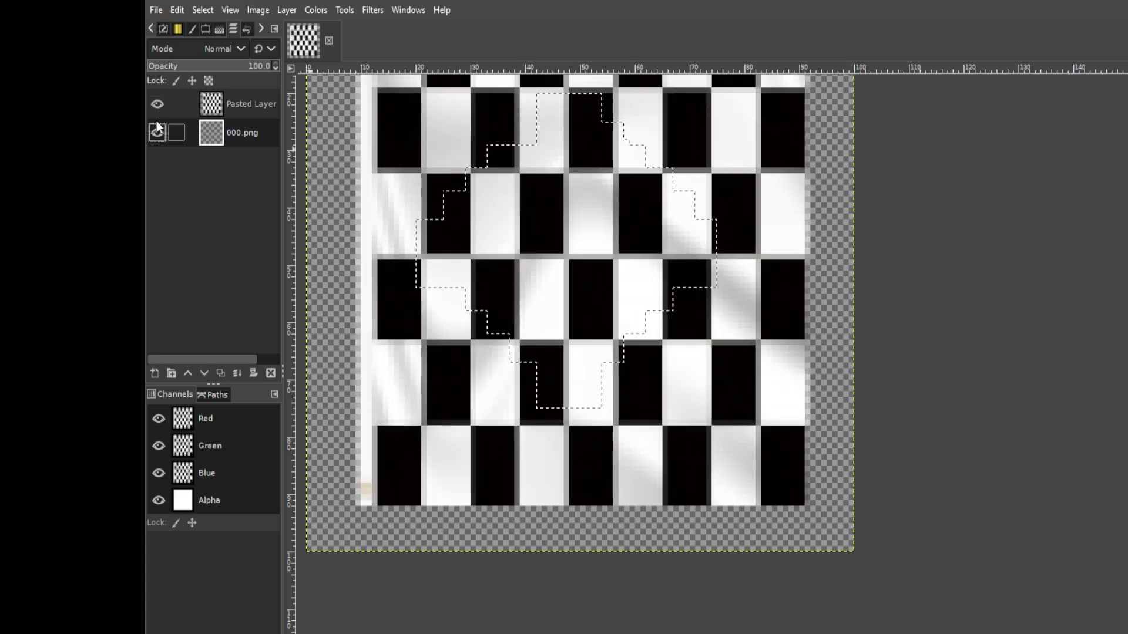
Cut the gem-shaped area out of the checkered layer onto a new layer and delete the leftover checkered layer
left_click(222, 111)
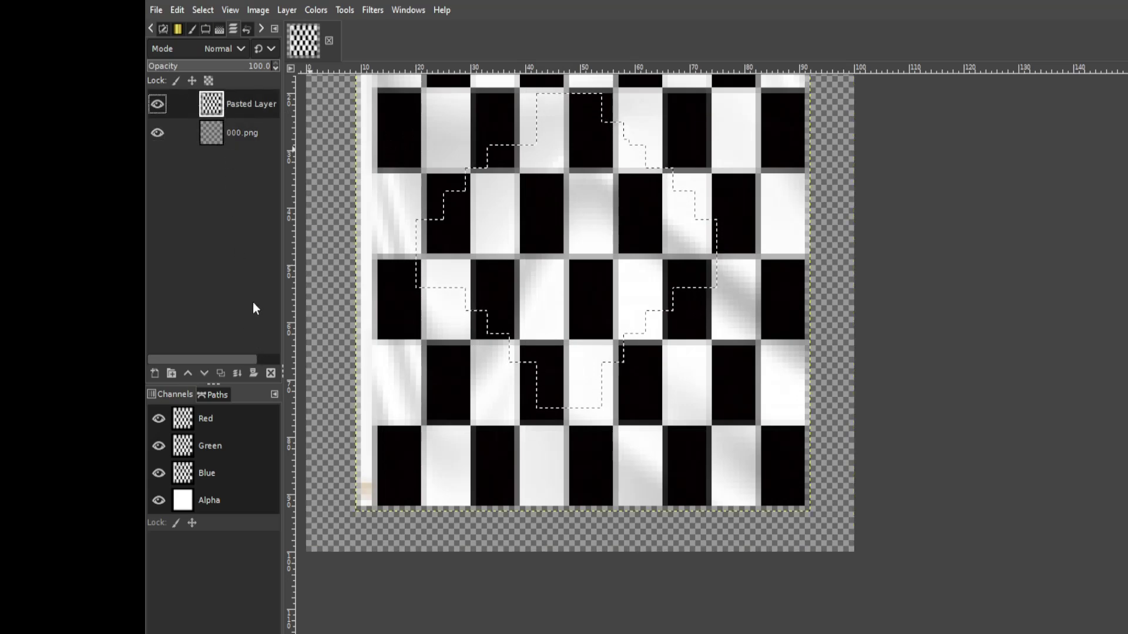
key("ctrl+z")
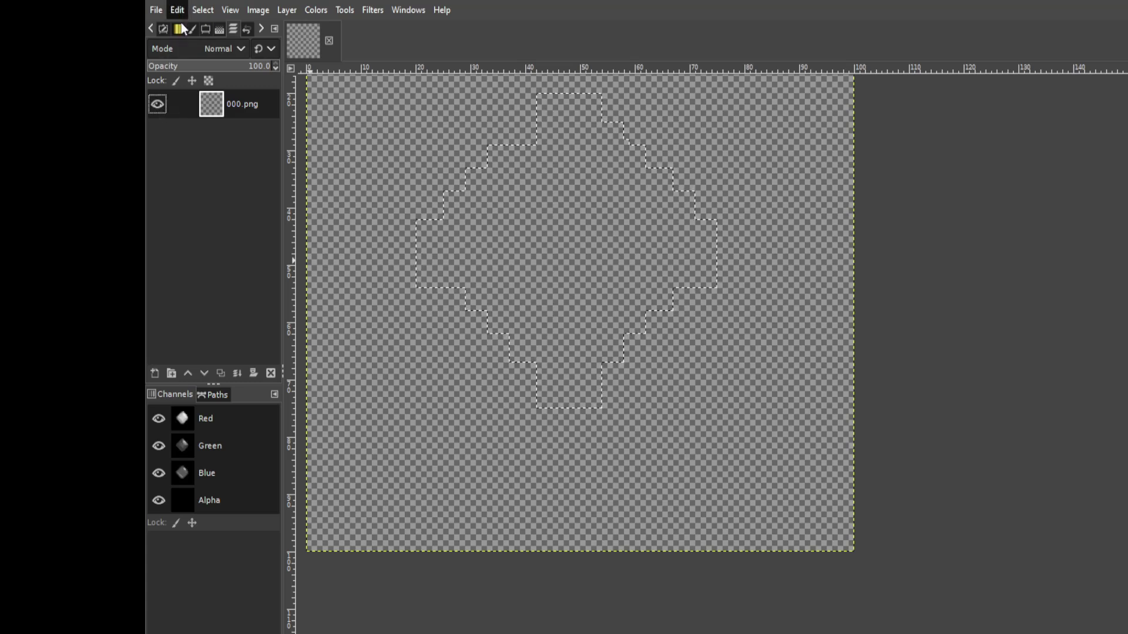
key("ctrl+y")
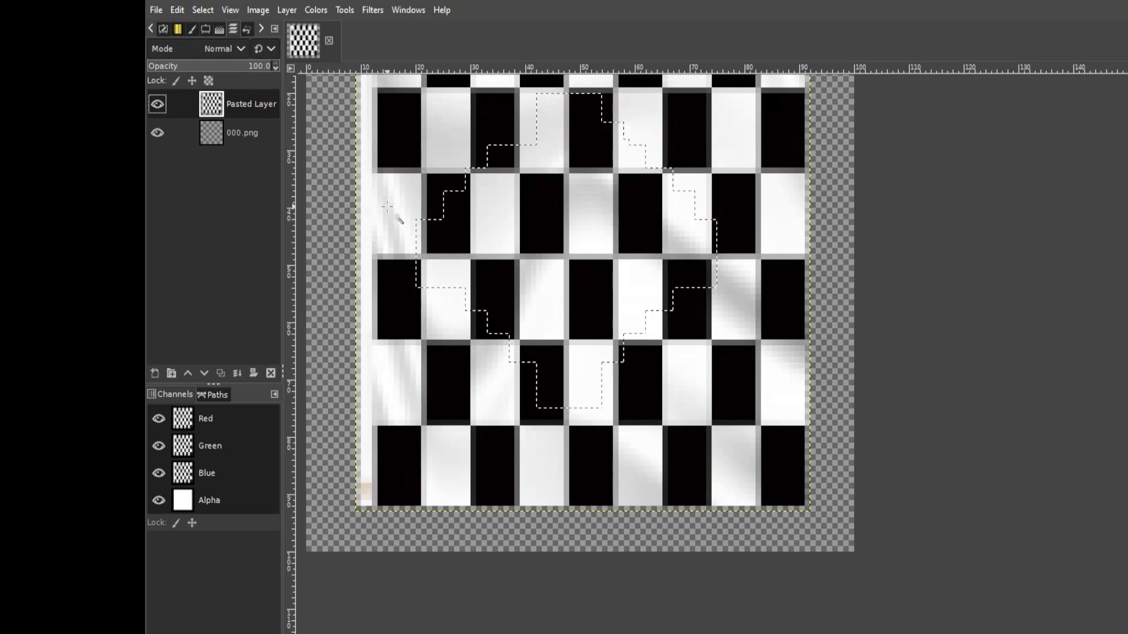
key("Delete")
key("ctrl+v")
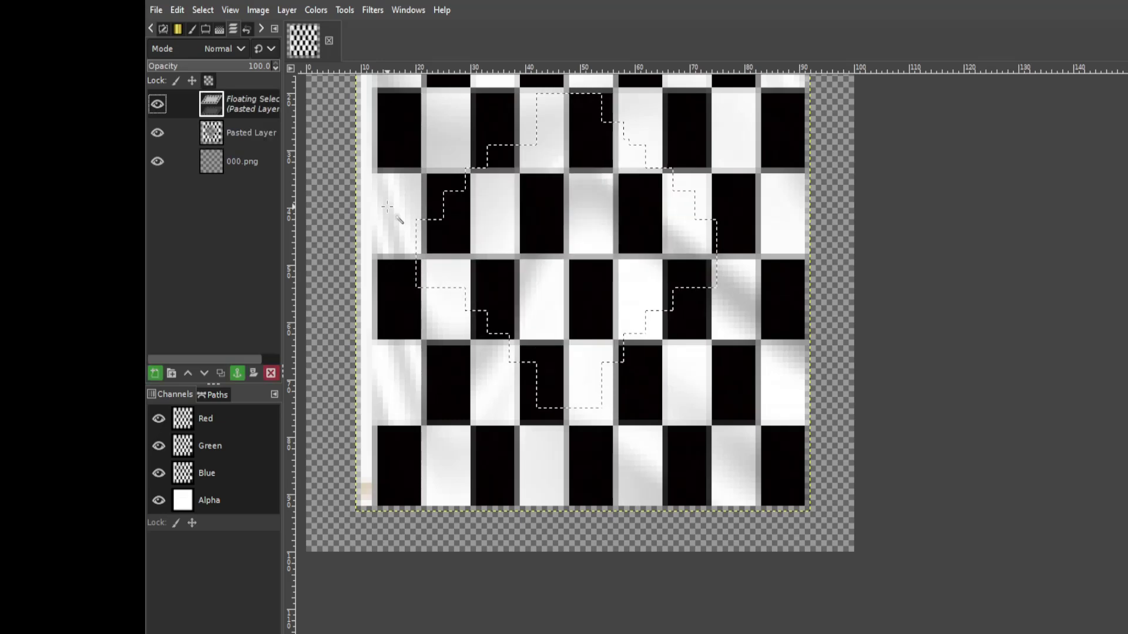
key("ctrl+shift+n")
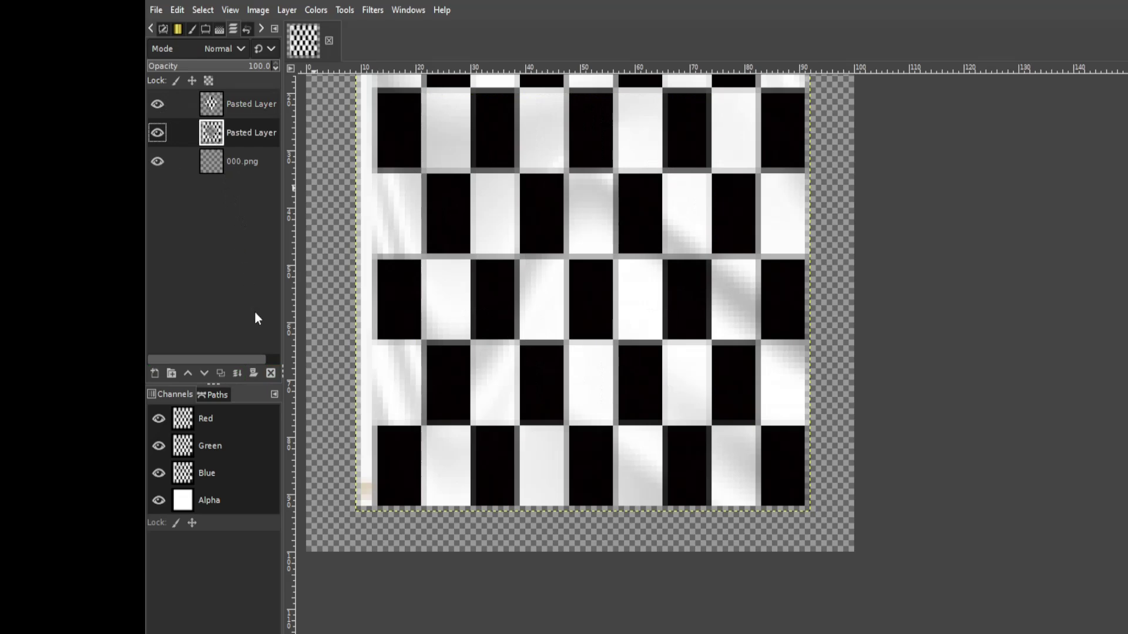
left_click(270, 374)
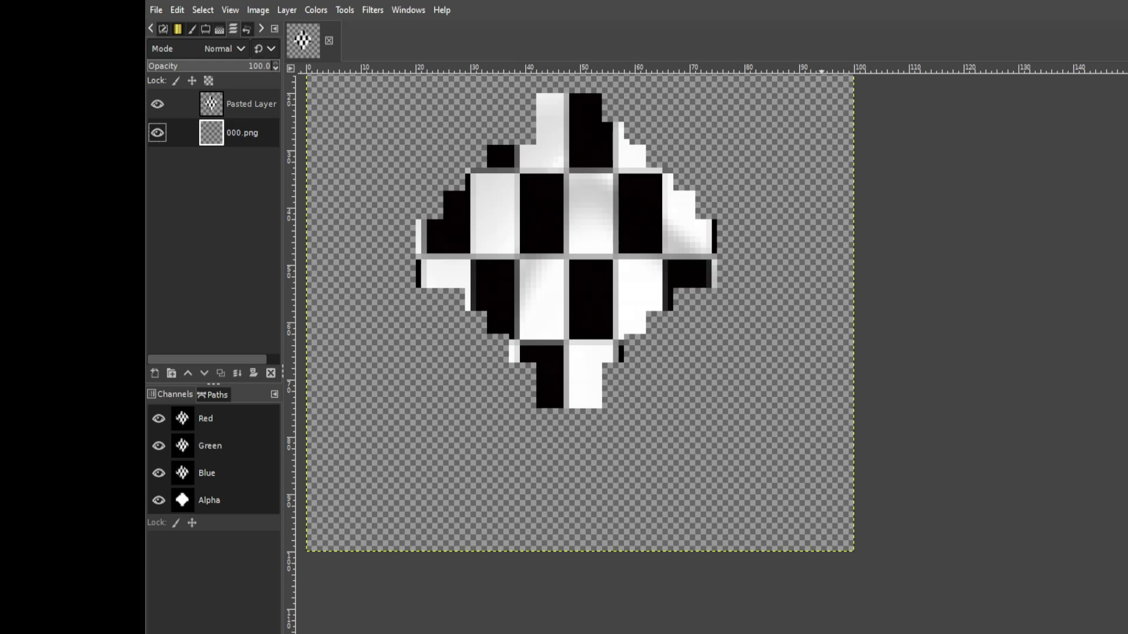
Paste the Santa image as a new layer and move it above the checkered gem layer
key("ctrl+v")
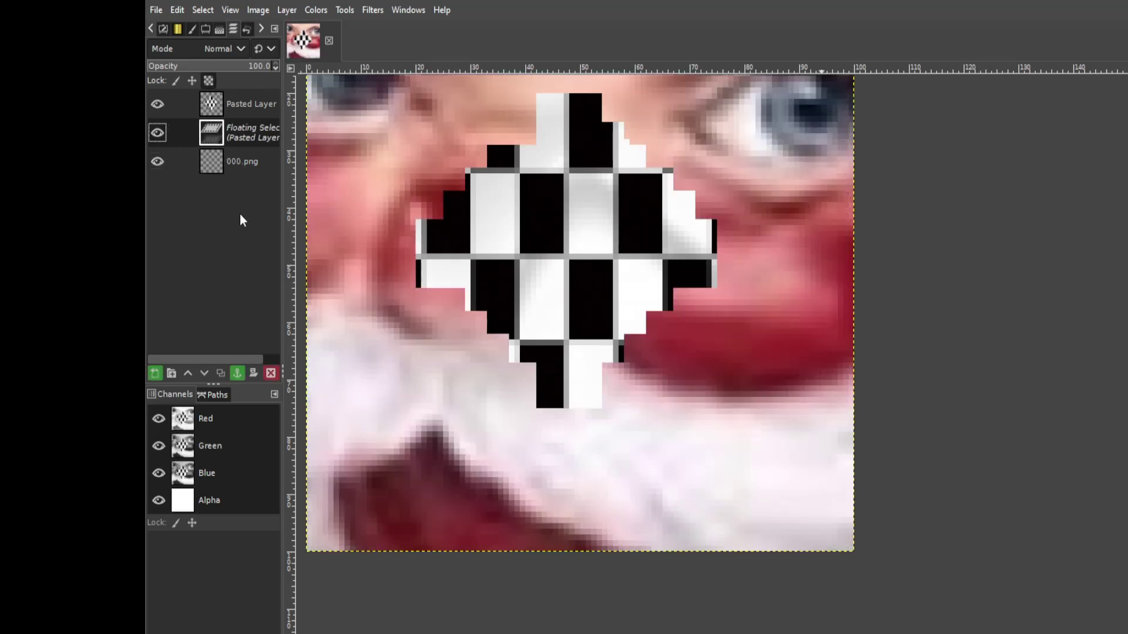
key("ctrl+shift+n")
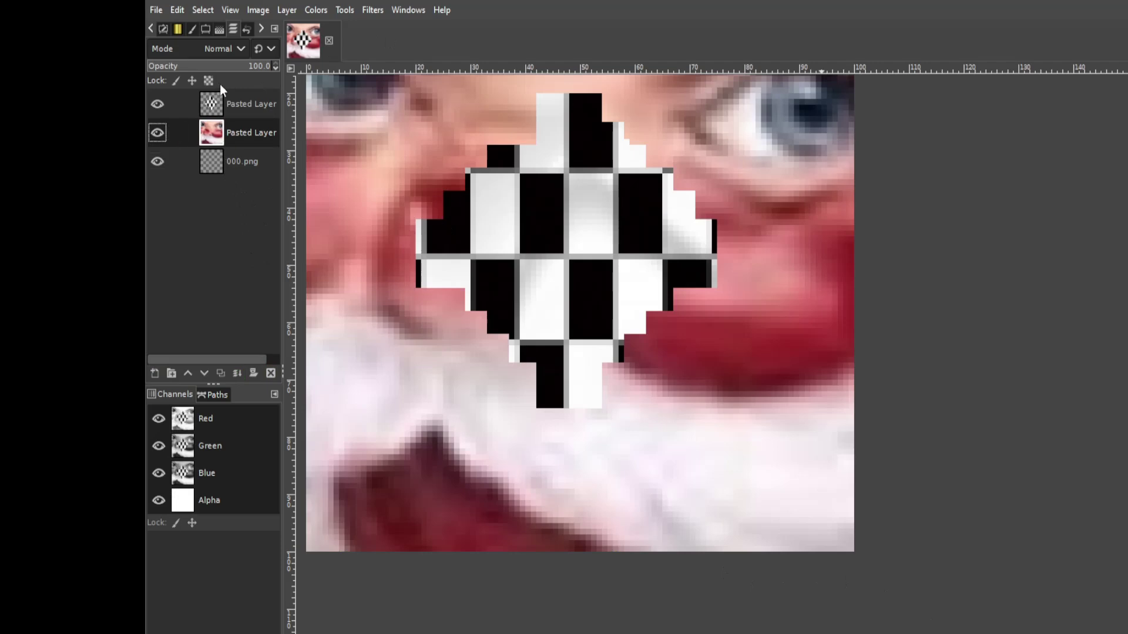
left_click_drag(212, 133, 238, 103)
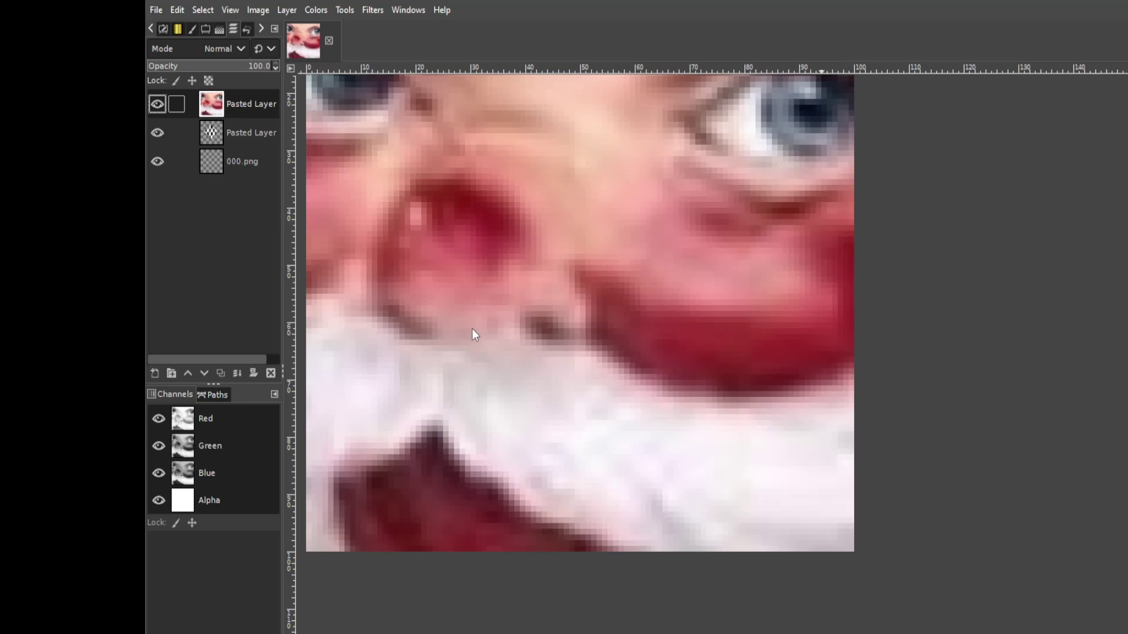
Scale the Santa layer down to about 41 by 31 px so the face fits inside the checkered gem
scroll(475, 334, "down", 5)
left_click(588, 318)
scroll(600, 223, "down", 2)
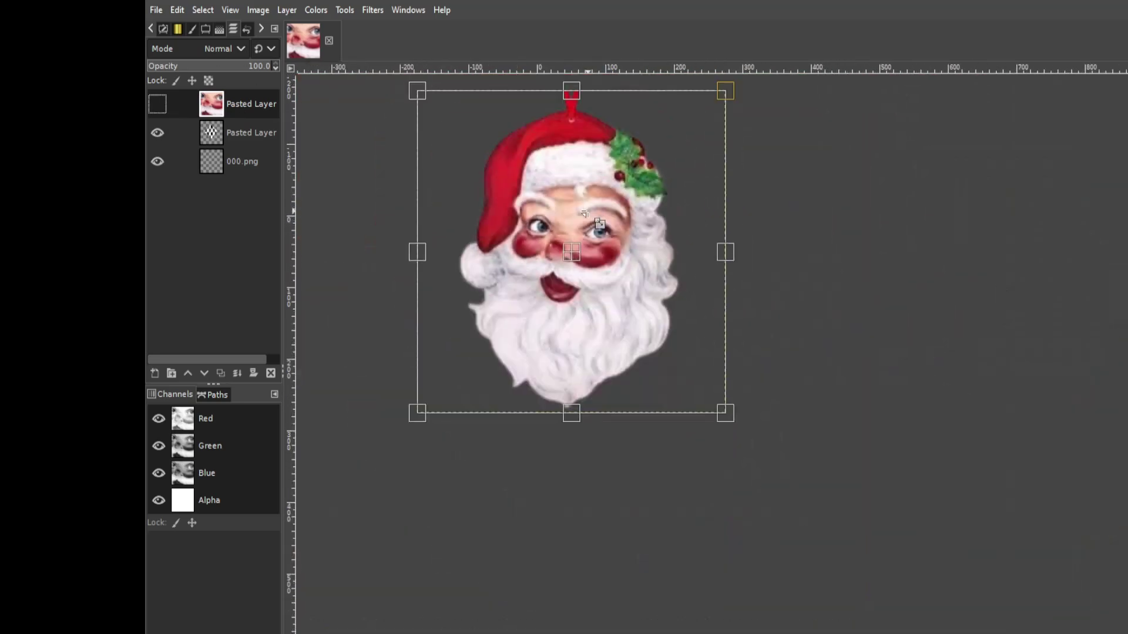
left_click_drag(569, 124, 571, 264)
left_click_drag(571, 352, 573, 212)
left_click_drag(432, 254, 531, 247)
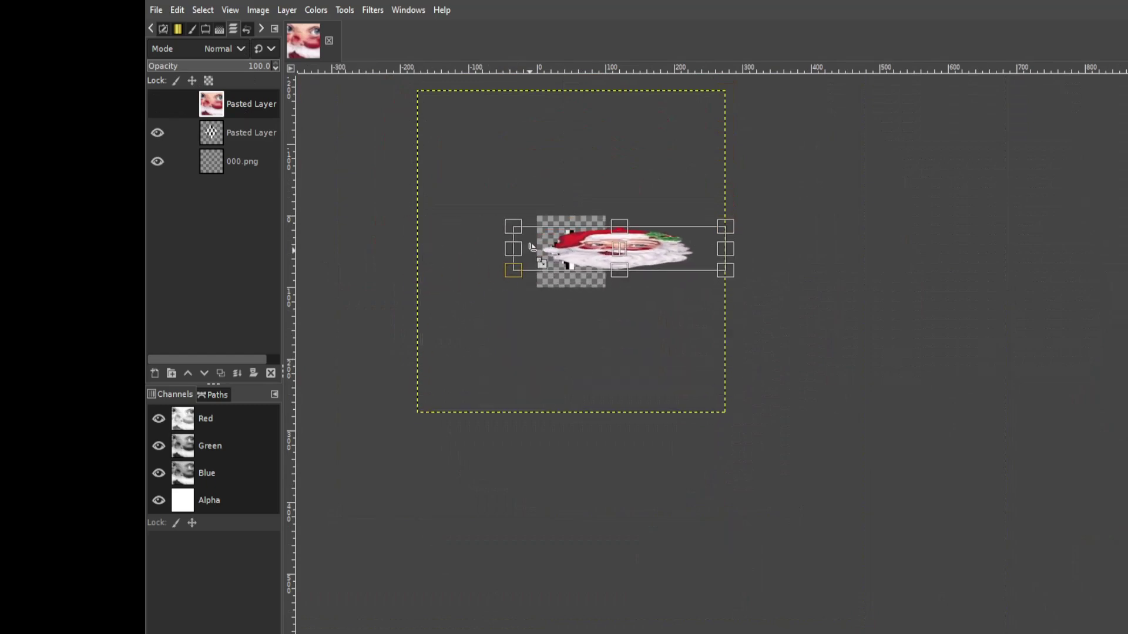
left_click_drag(685, 265, 589, 264)
left_click_drag(517, 244, 607, 273)
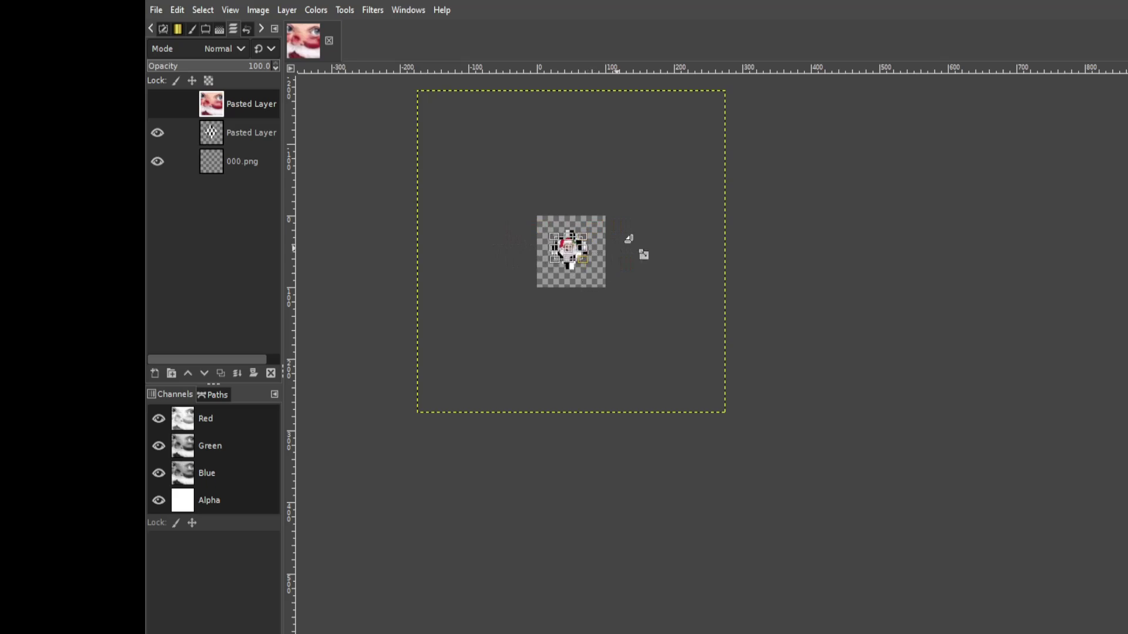
key("Return")
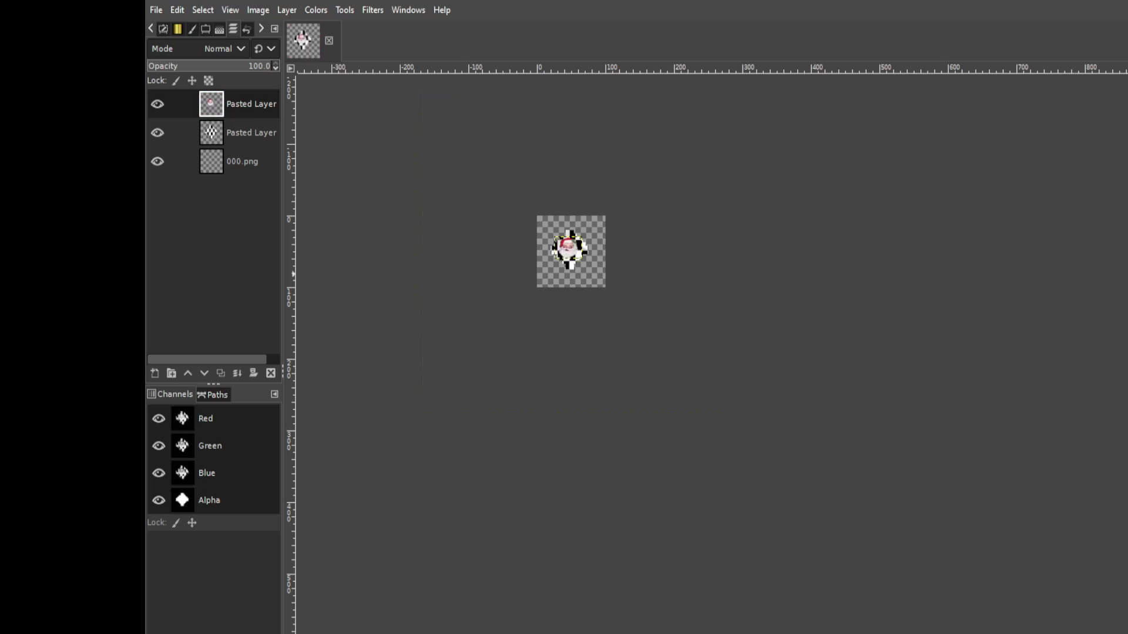
Move the Santa face slightly so it sits centred on the checkered gem
scroll(567, 229, "up", 3)
scroll(667, 254, "up", 2)
scroll(685, 393, "up", 1)
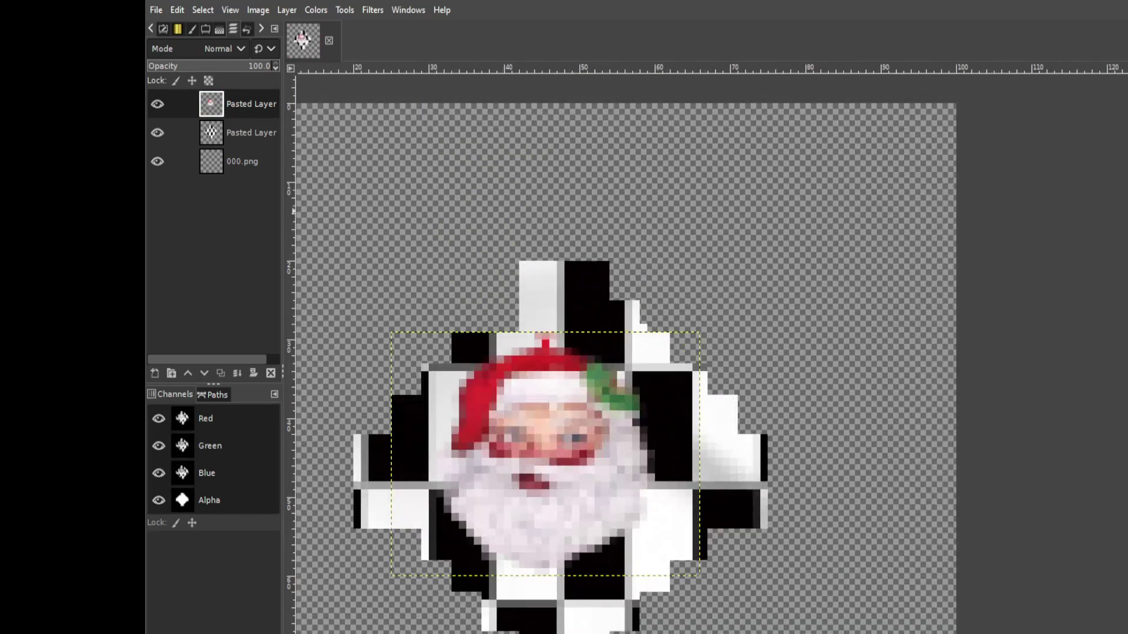
left_click_drag(563, 433, 578, 440)
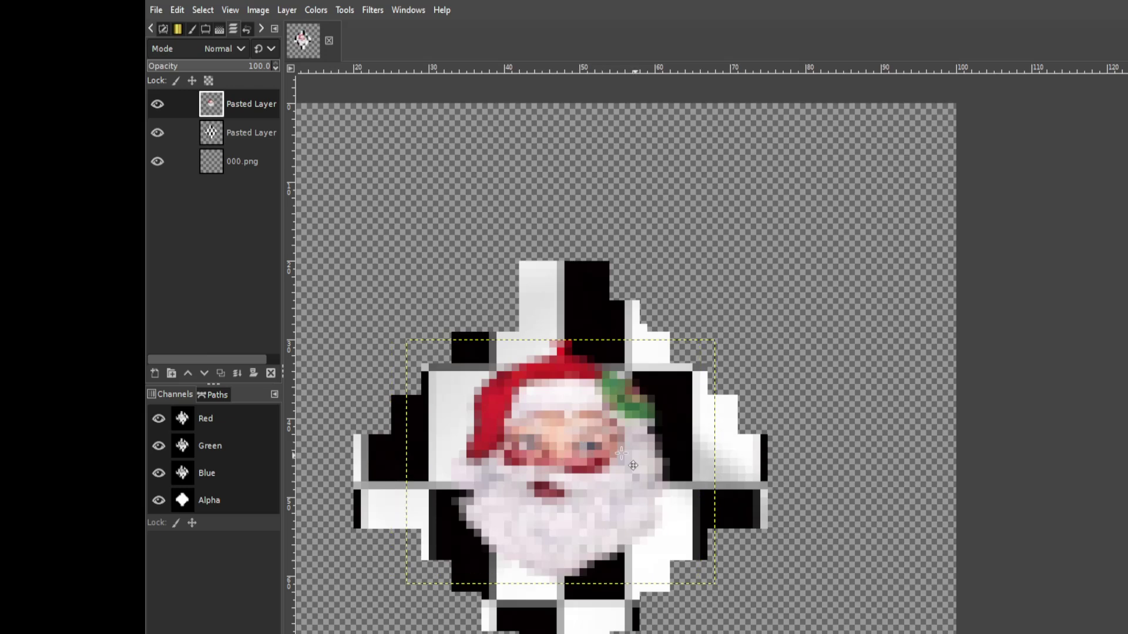
scroll(597, 424, "down", 2)
scroll(597, 424, "down", 2)
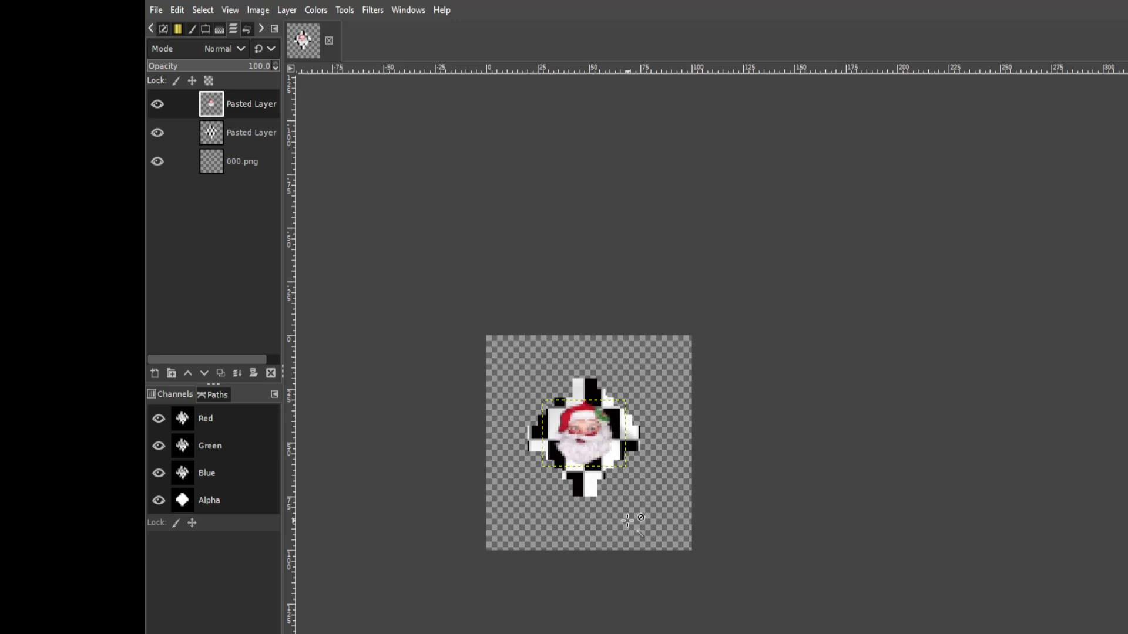
Place the 001.png layer directly below the checkered layer and hide the checkered layer
left_click(157, 104)
left_click_drag(210, 113, 213, 173)
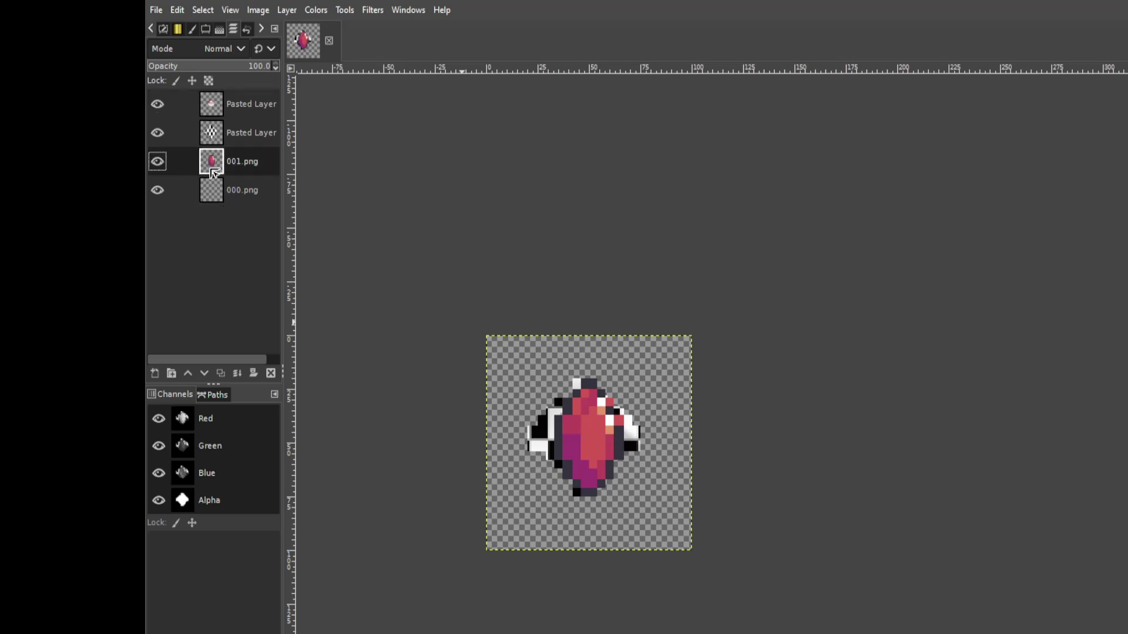
left_click(157, 133)
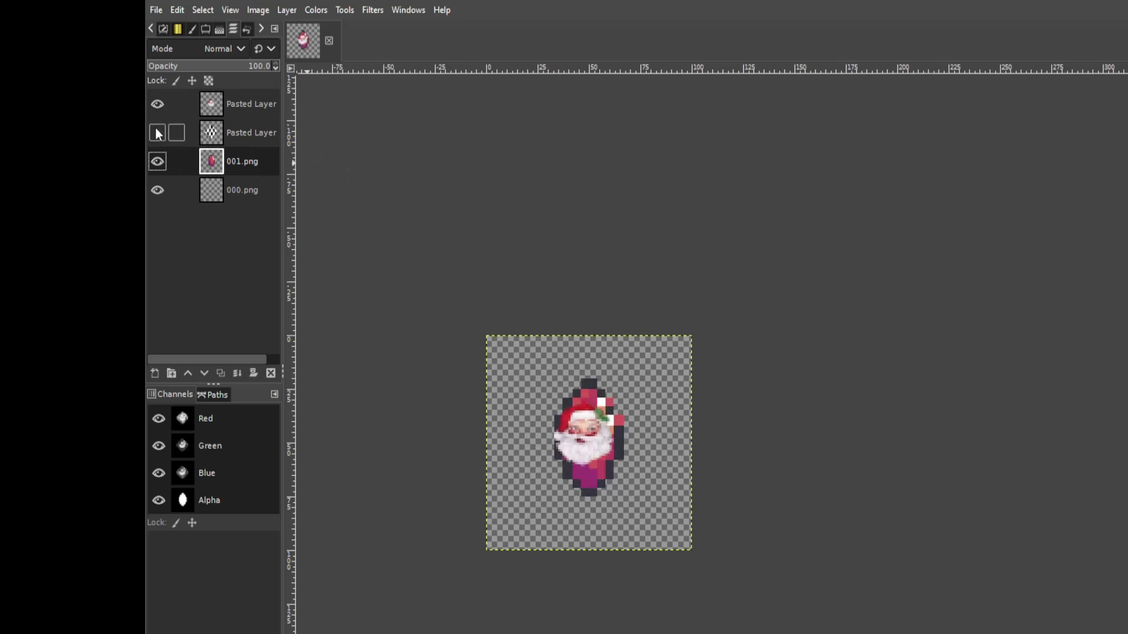
left_click(158, 134)
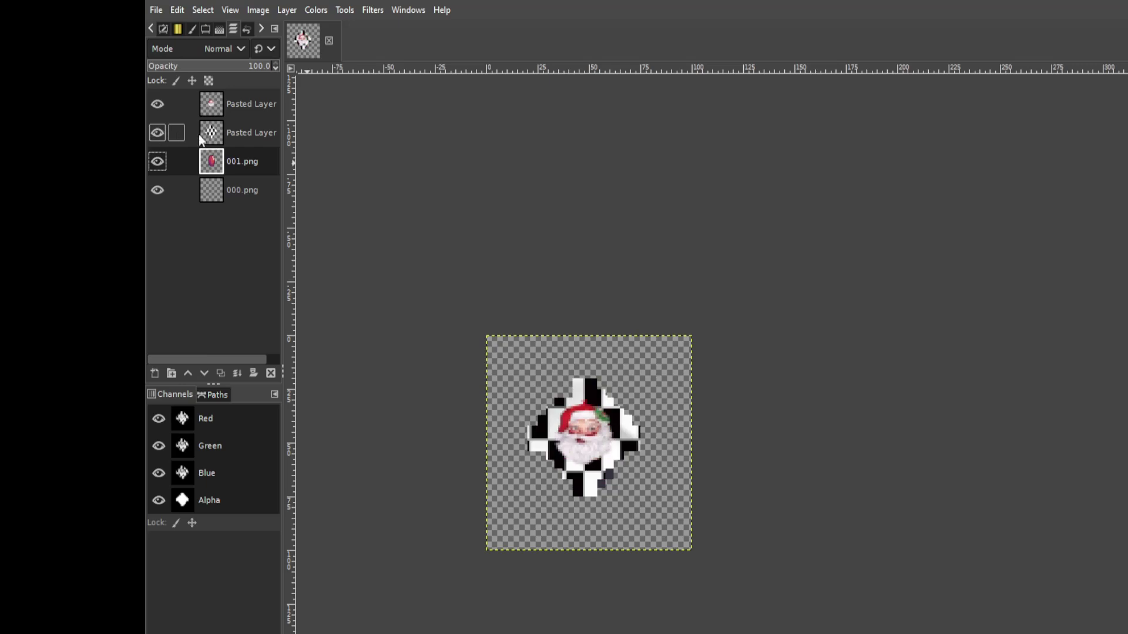
left_click(158, 134)
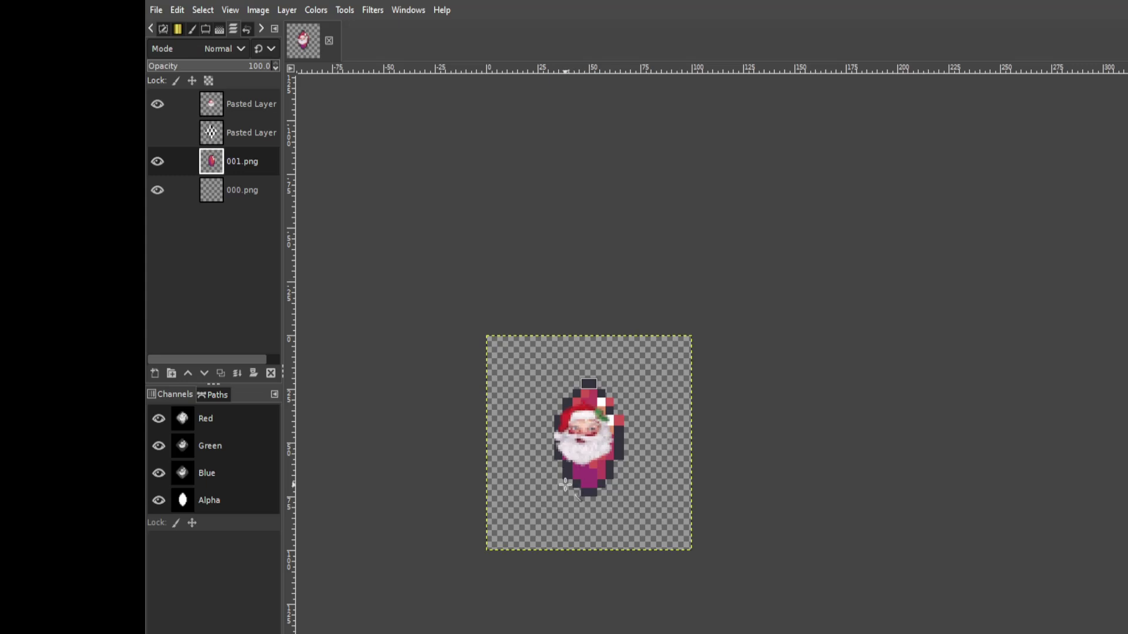
Trim the checkered layer to the 001.png gem's outline by clearing everything around it, and delete the 001.png layer
left_click(587, 395)
left_click(570, 388)
left_click(601, 401)
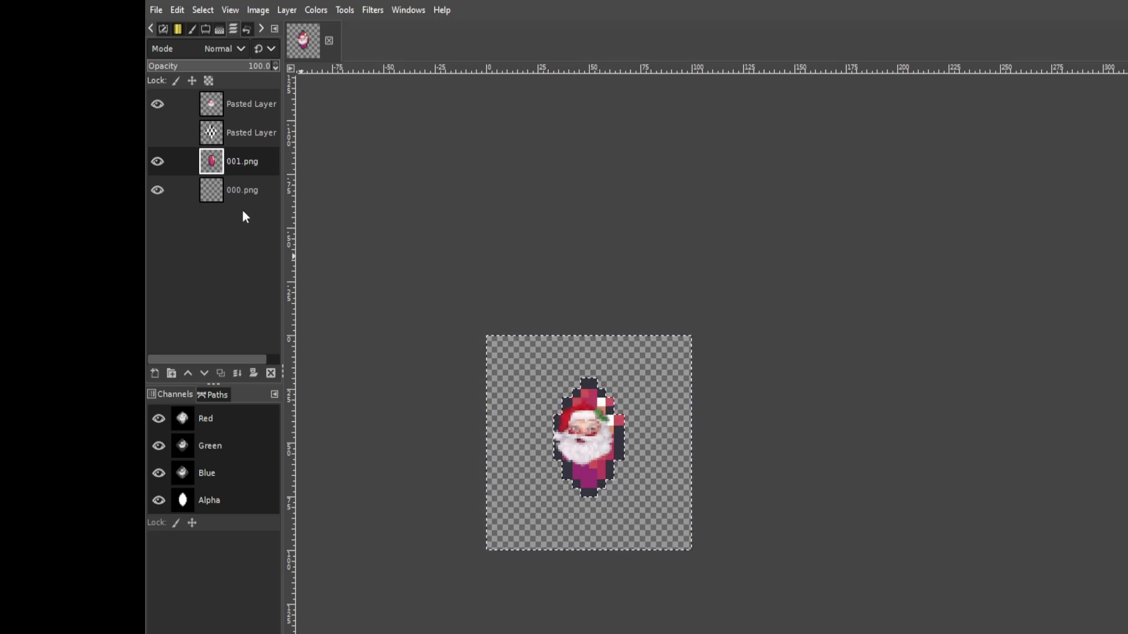
left_click(158, 133)
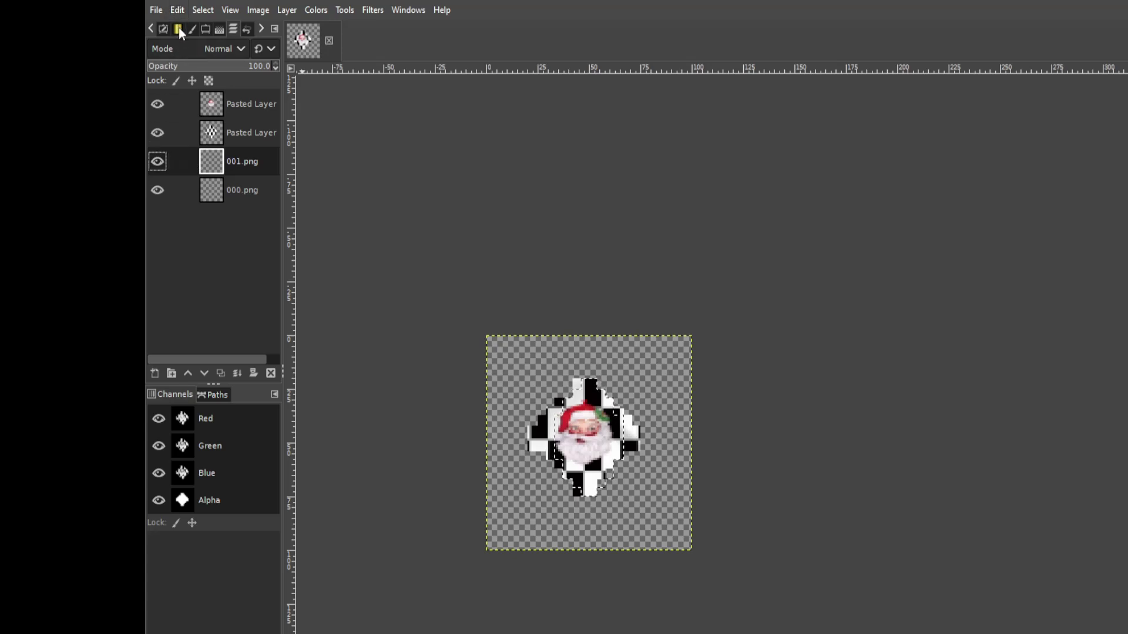
left_click(216, 135)
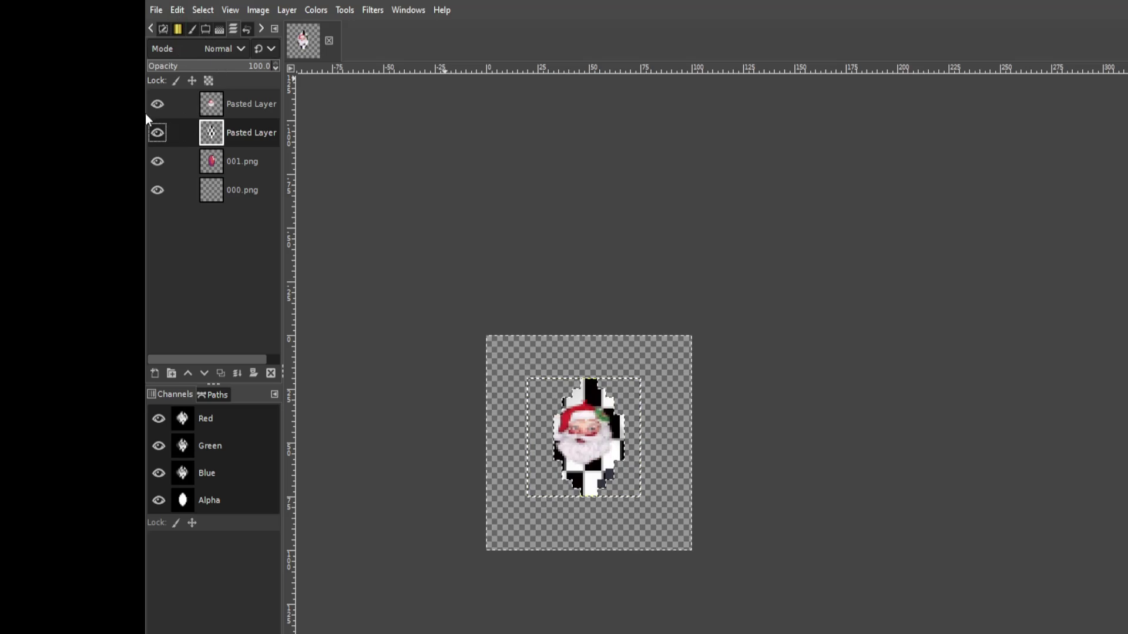
left_click(213, 165)
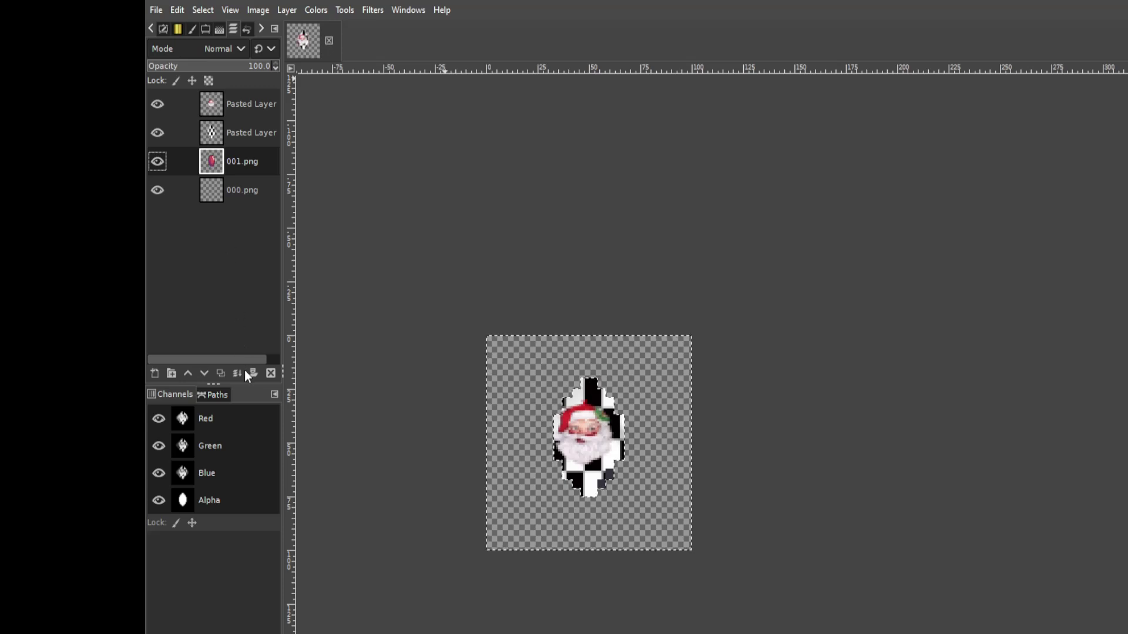
left_click(270, 373)
Try to narrow the Santa layer to the slimmer gem's width with the selection still active
left_click(212, 102)
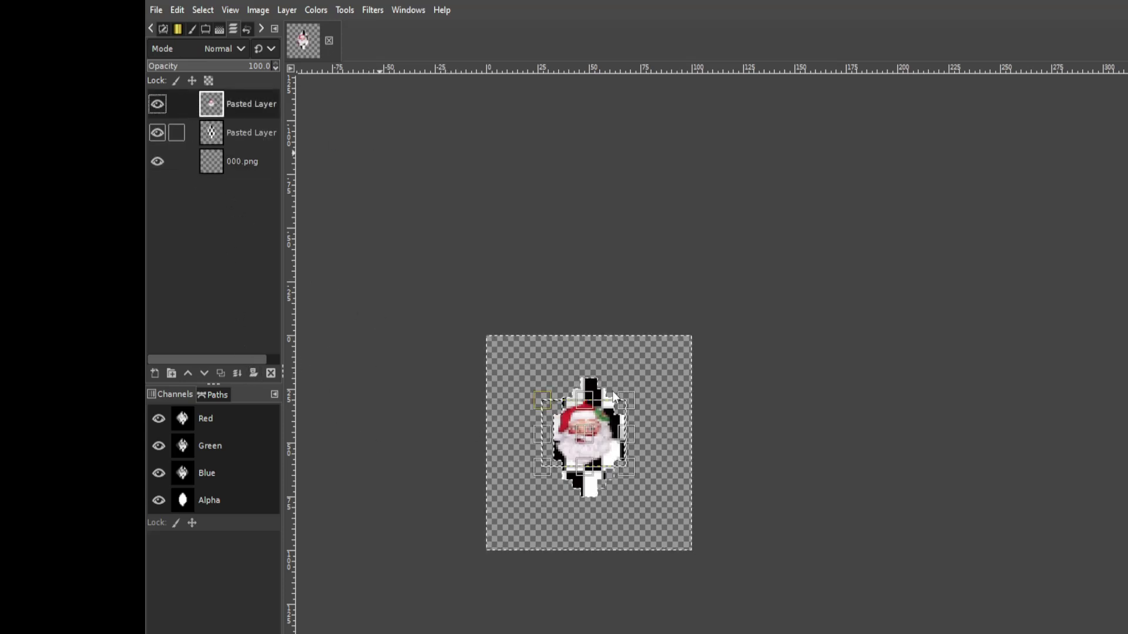
left_click(541, 434)
left_click_drag(544, 435, 557, 435)
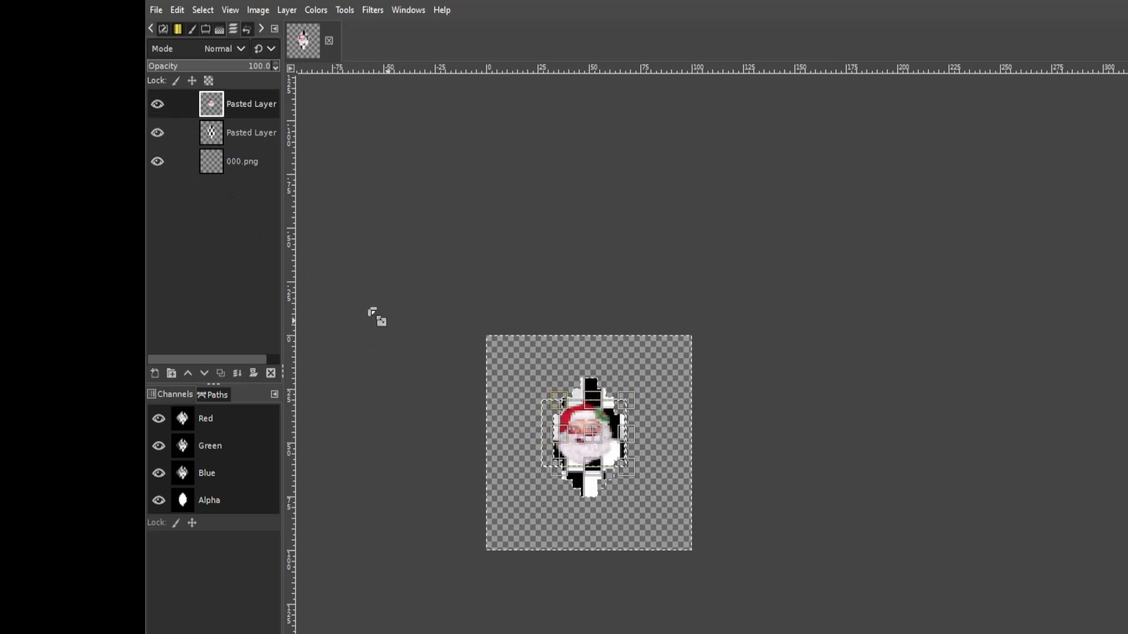
left_click_drag(650, 432, 630, 446)
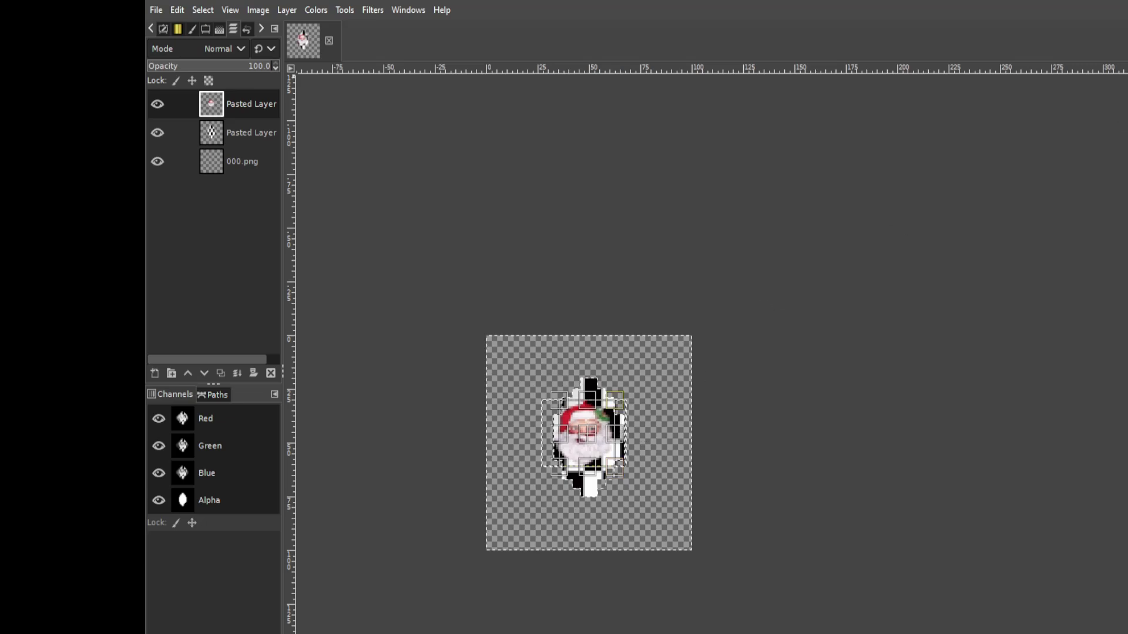
key("Return")
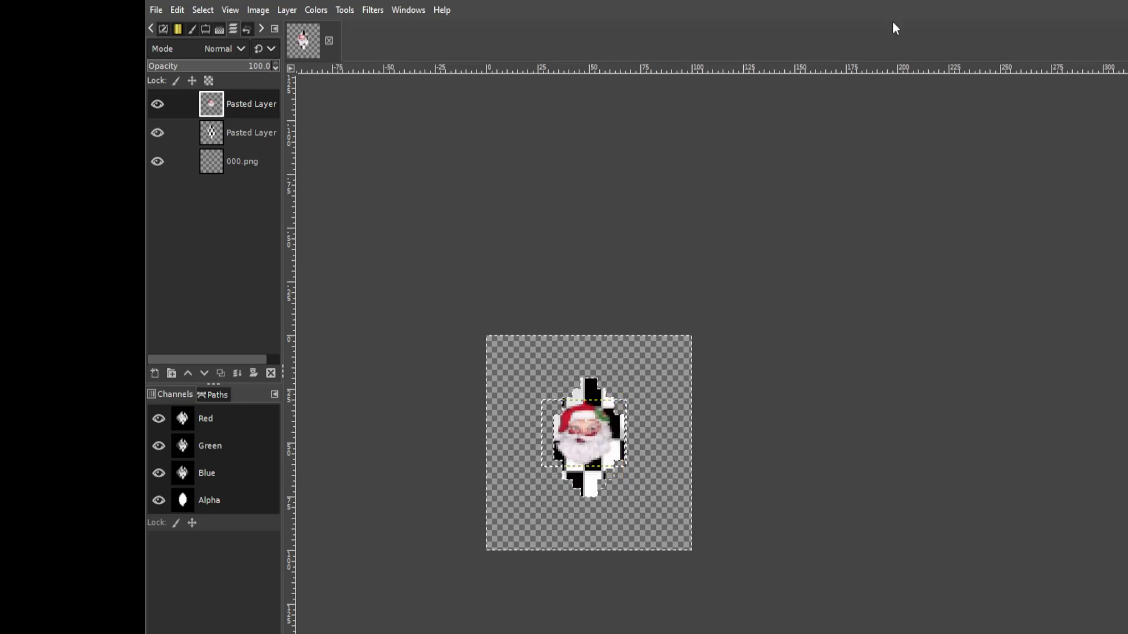
Clear the selection and scale the Santa layer to a narrower, taller face that fits inside the slimmer checkered gem
key("shift+ctrl+a")
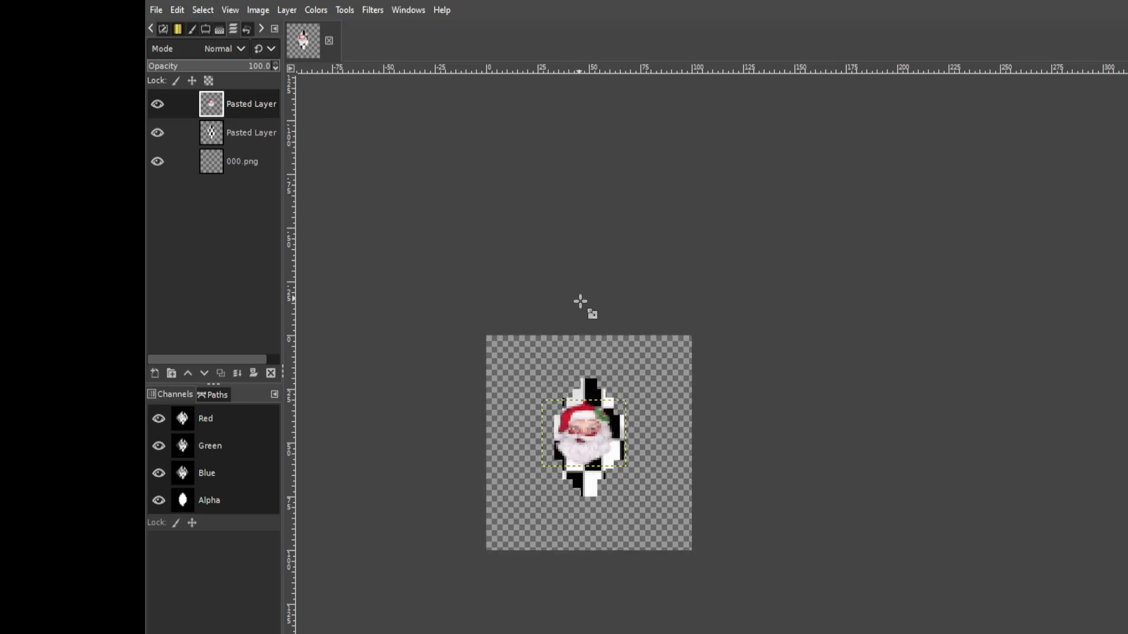
left_click(732, 103)
left_click_drag(565, 453, 605, 462)
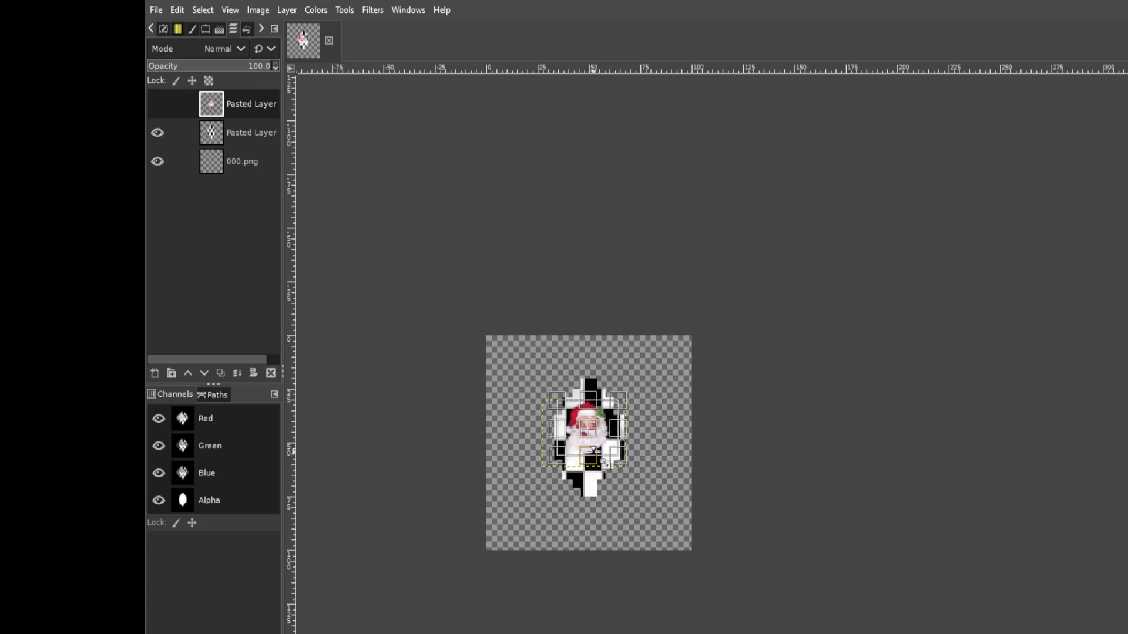
key("Return")
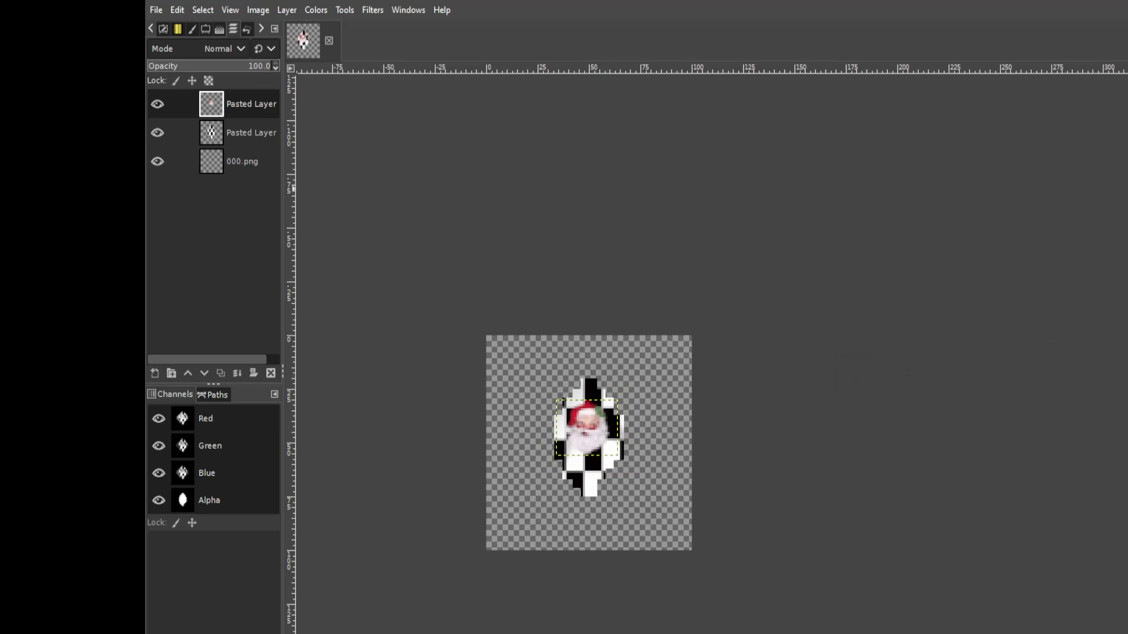
left_click(596, 433)
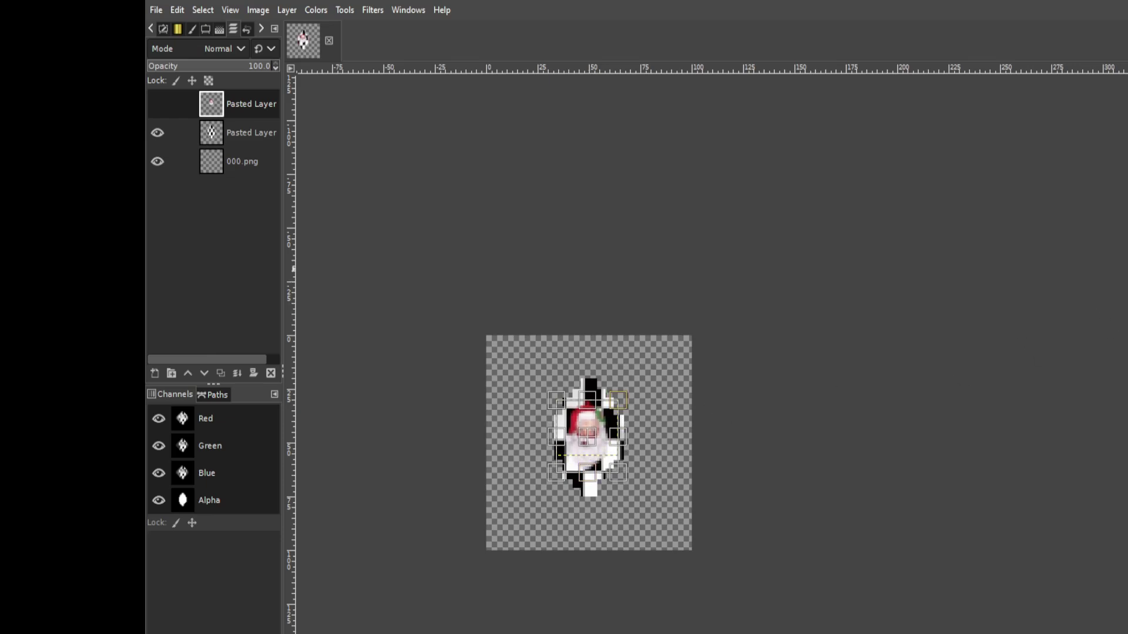
key("Return")
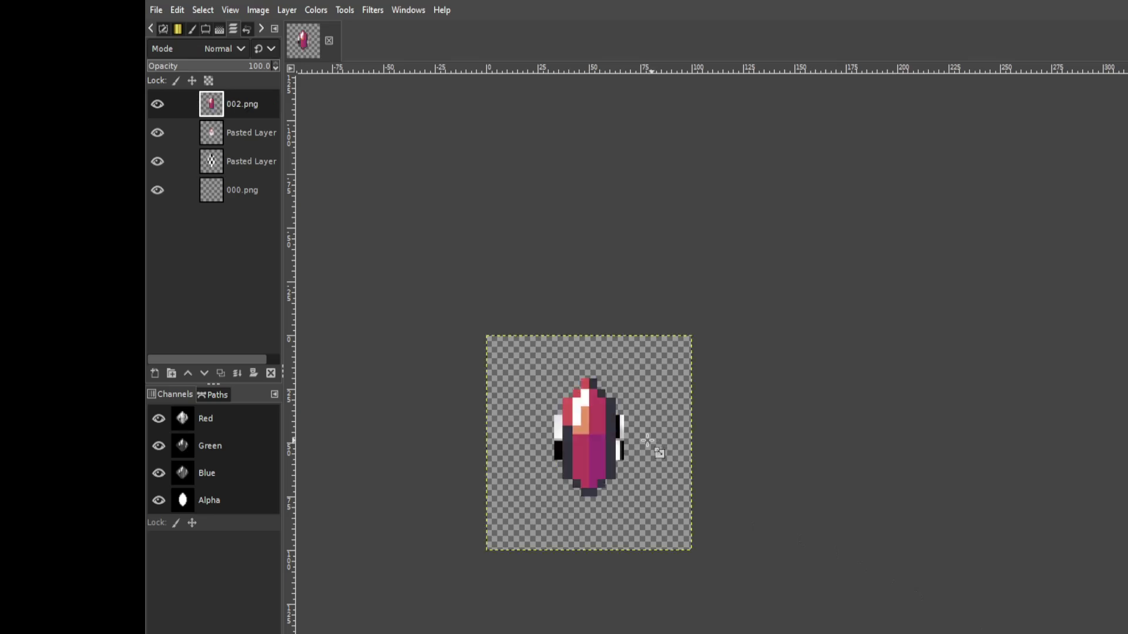
Move the 002.png layer below the checkered layer and hide the checkered layer
left_click_drag(211, 105, 215, 168)
left_click(215, 130)
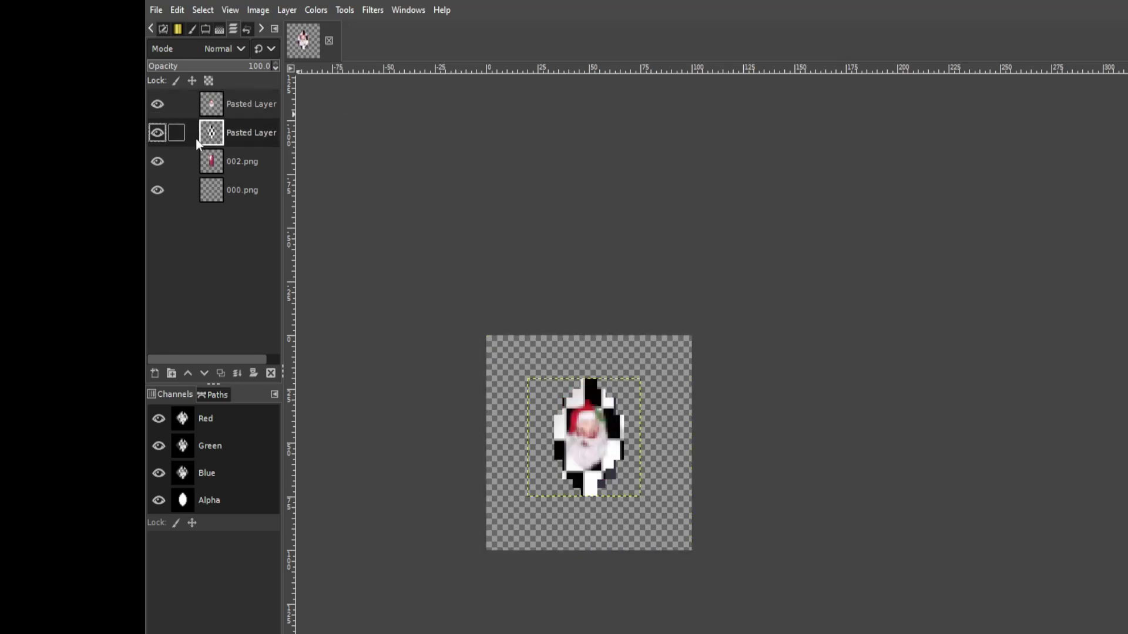
left_click(158, 132)
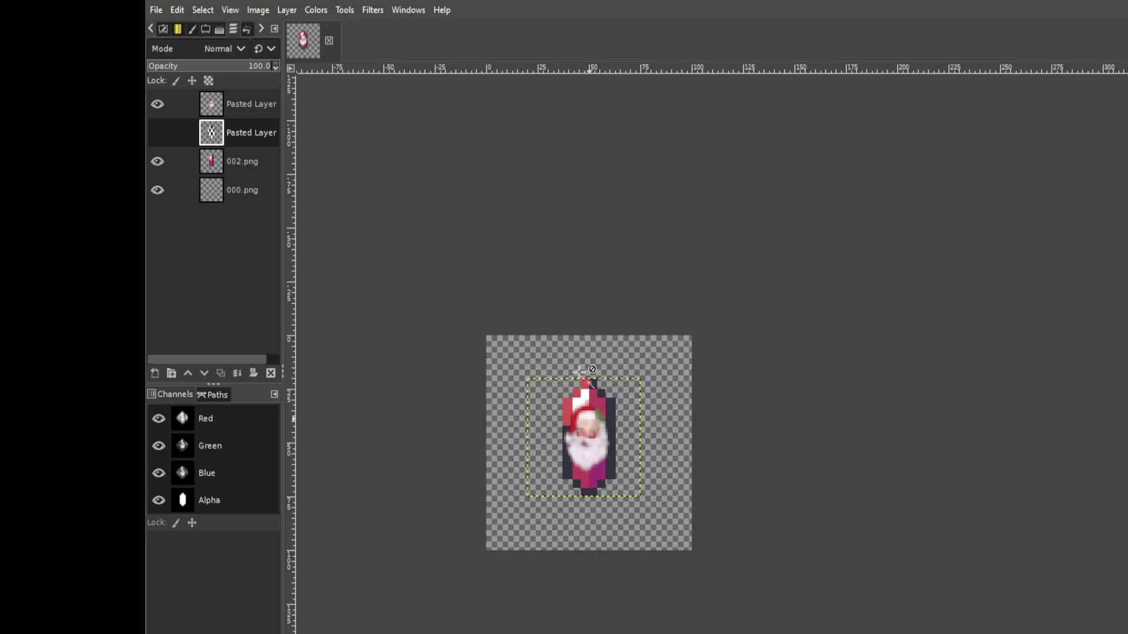
Trim the checkered layer to the 002.png gem's outline by selecting and clearing everything around the gem
left_click(202, 163)
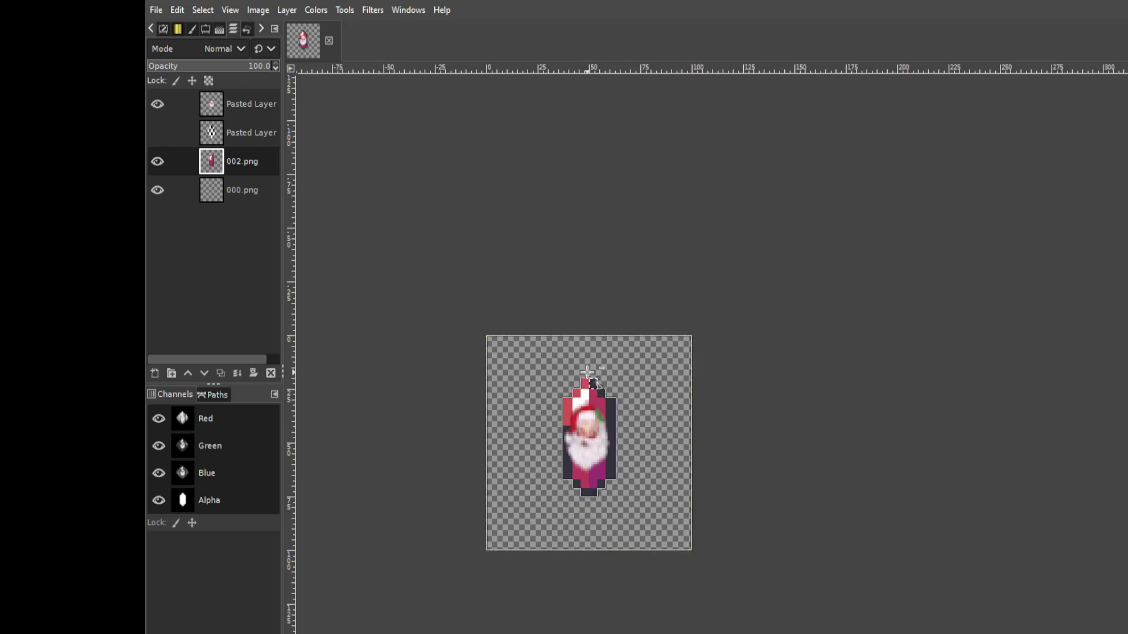
left_click(594, 374)
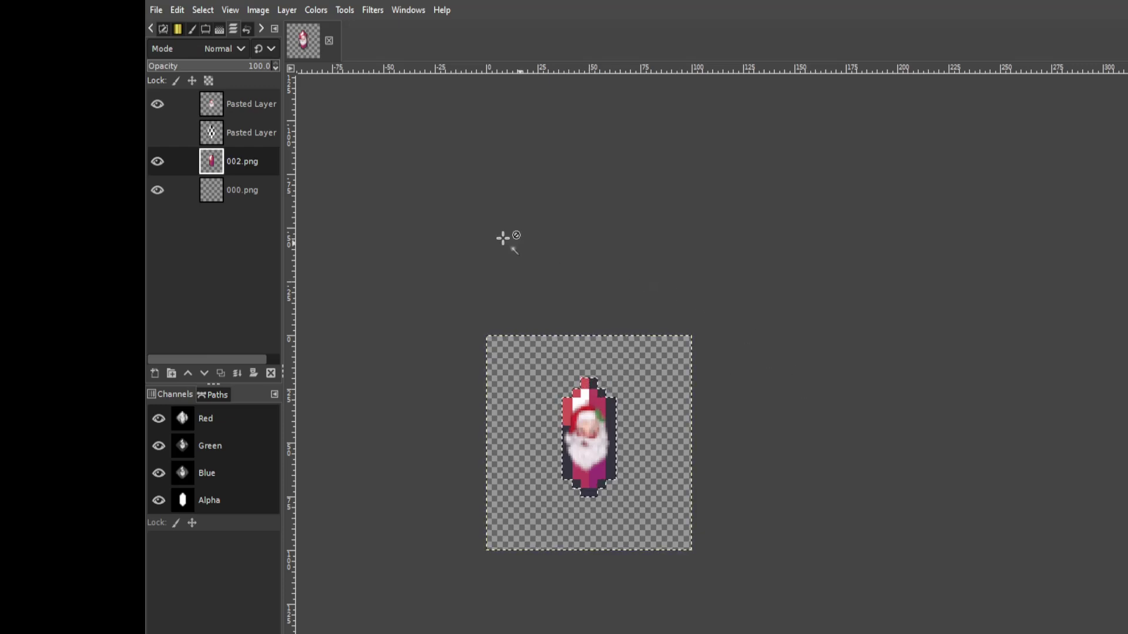
left_click(157, 133)
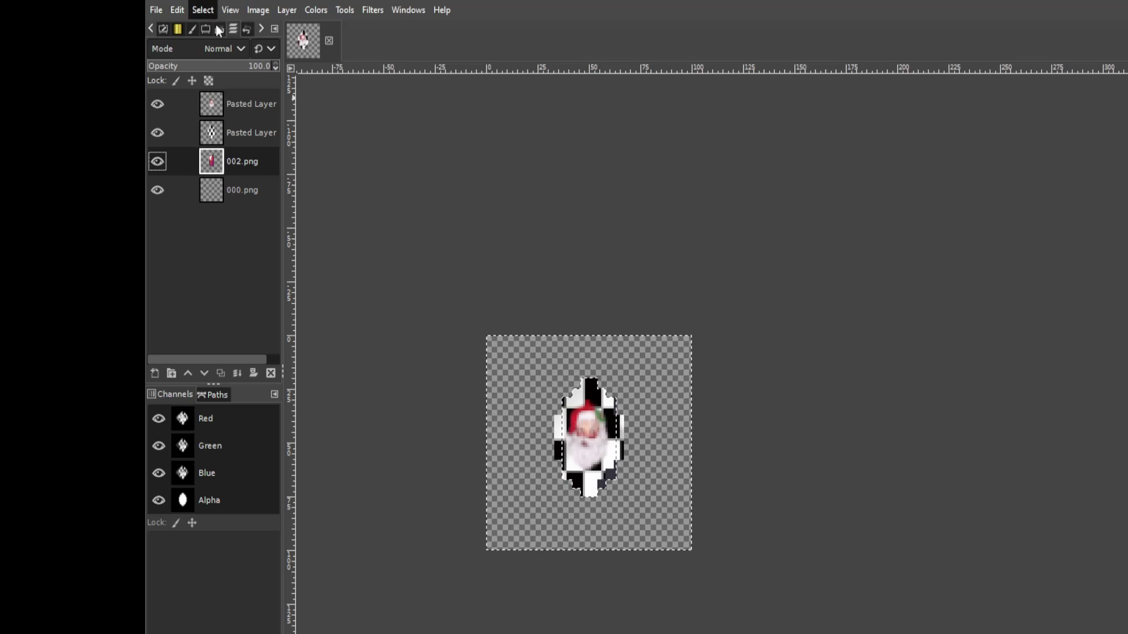
left_click(564, 100)
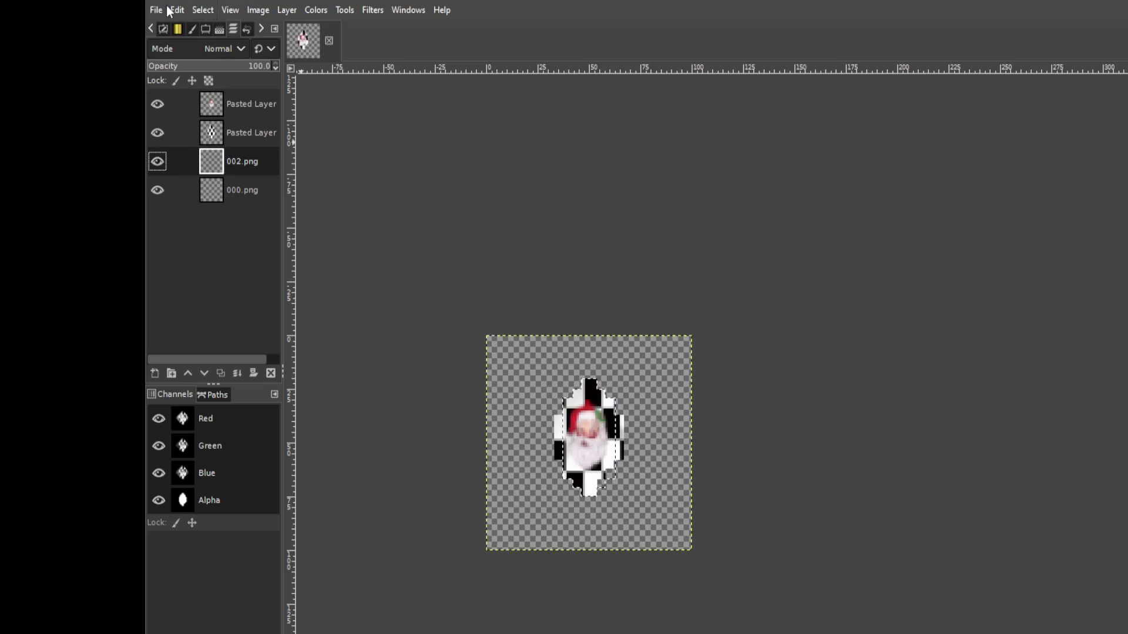
left_click(217, 140)
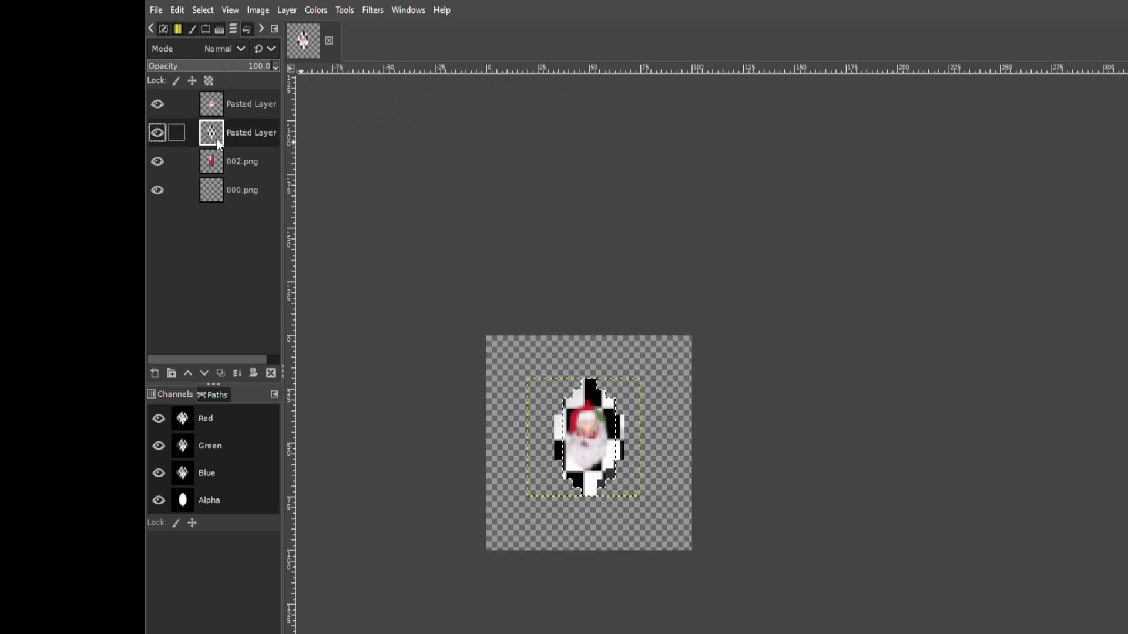
key("Delete")
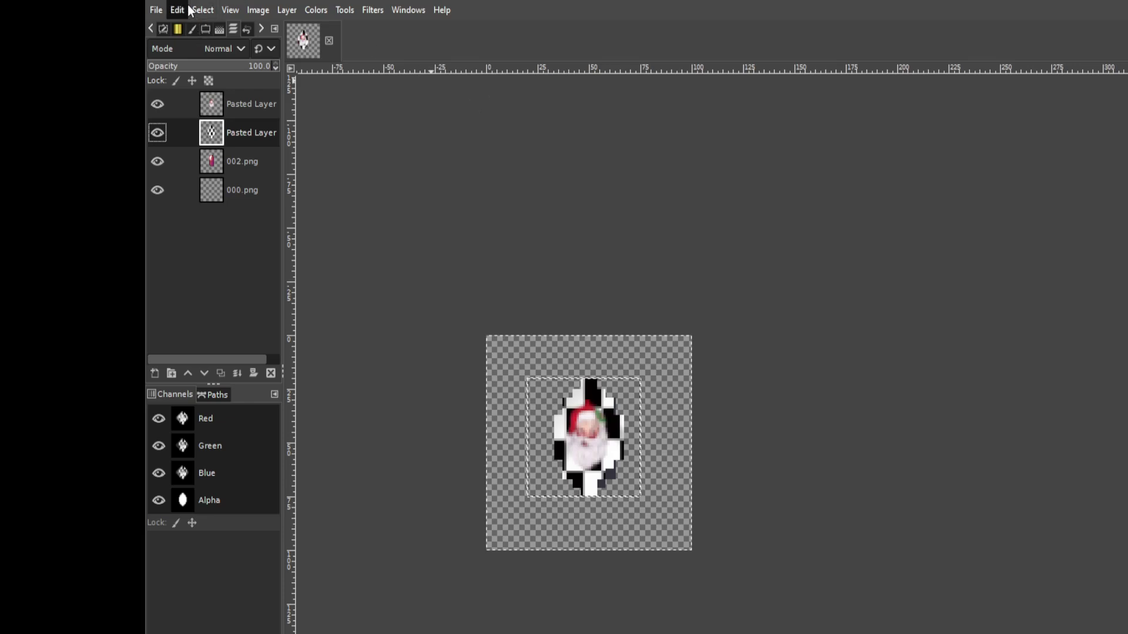
key("shift+ctrl+a")
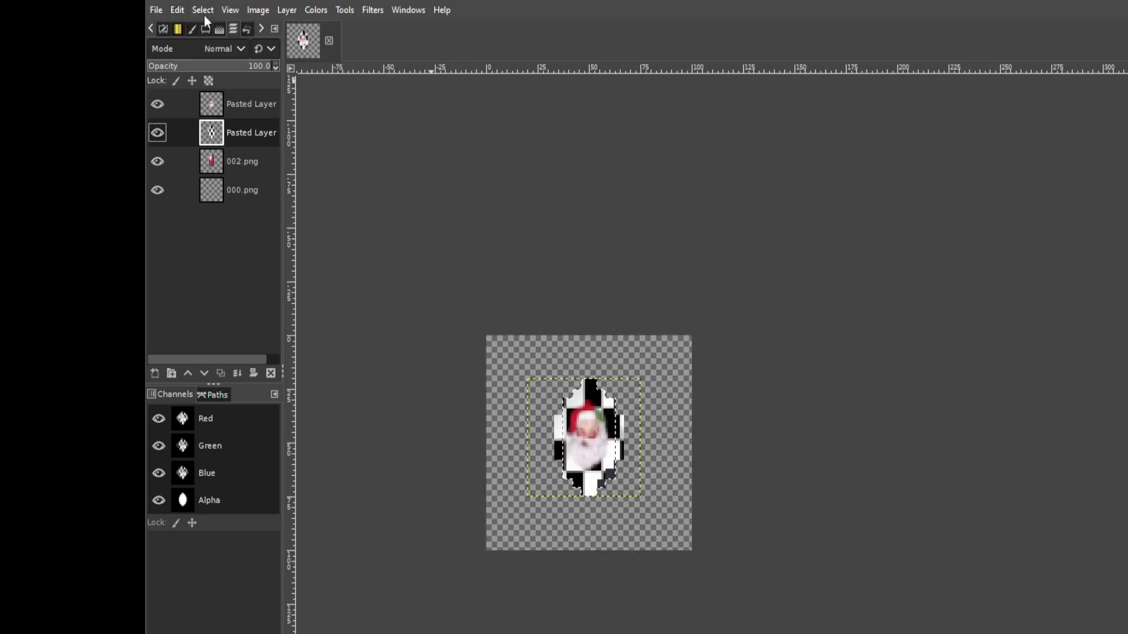
key("ctrl+a")
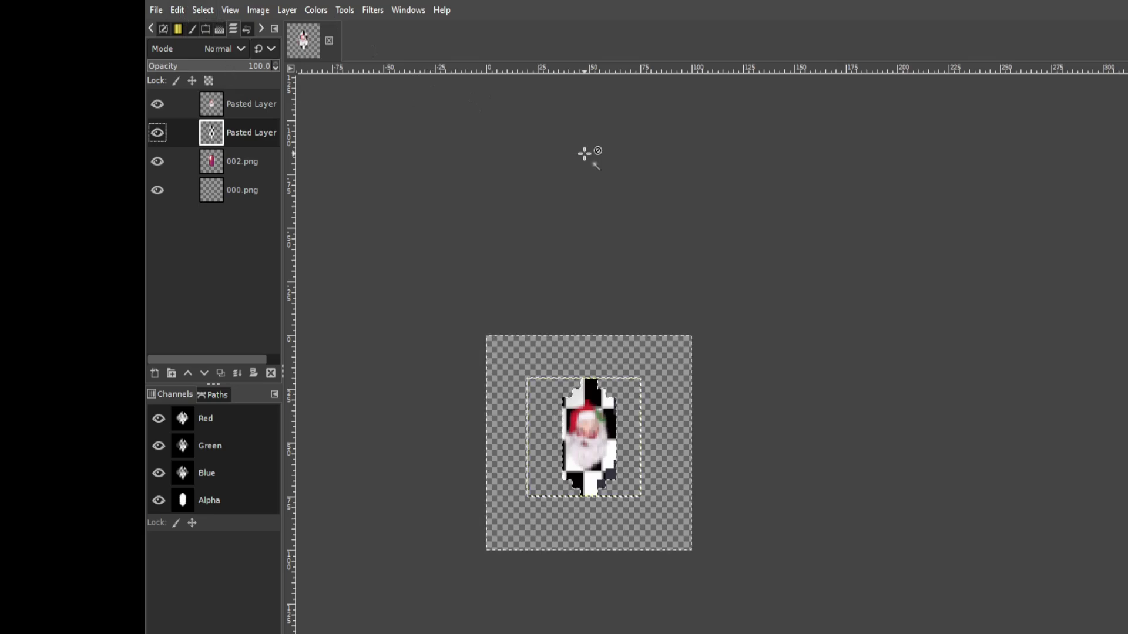
Scale the Santa layer to a smaller, narrower face and center it vertically on the slim checkered gem
left_click(215, 106)
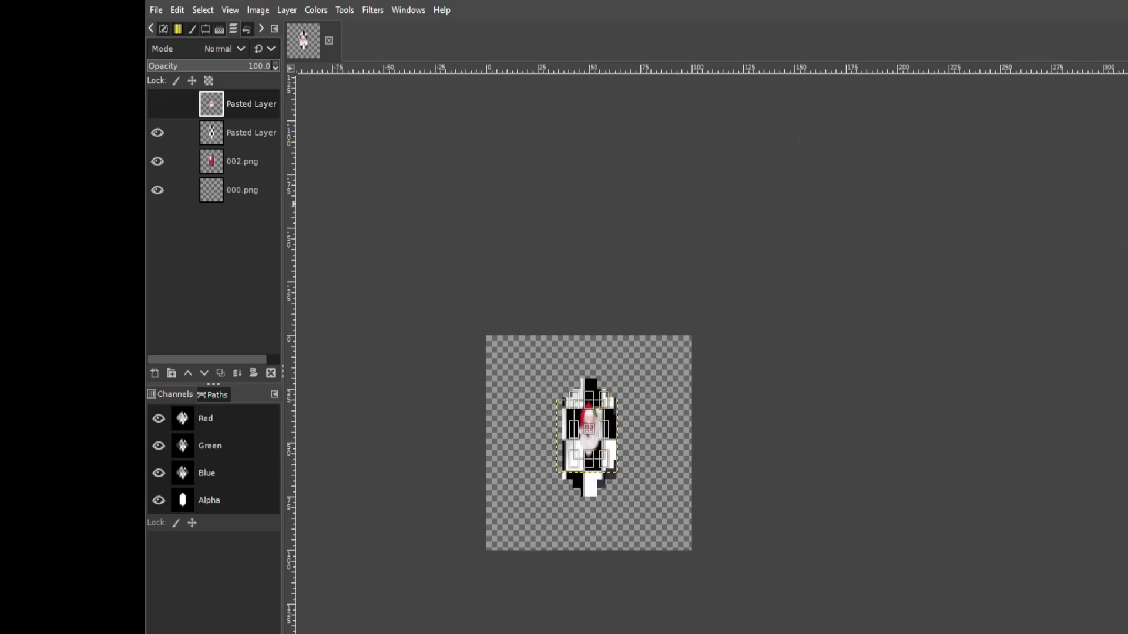
key("Return")
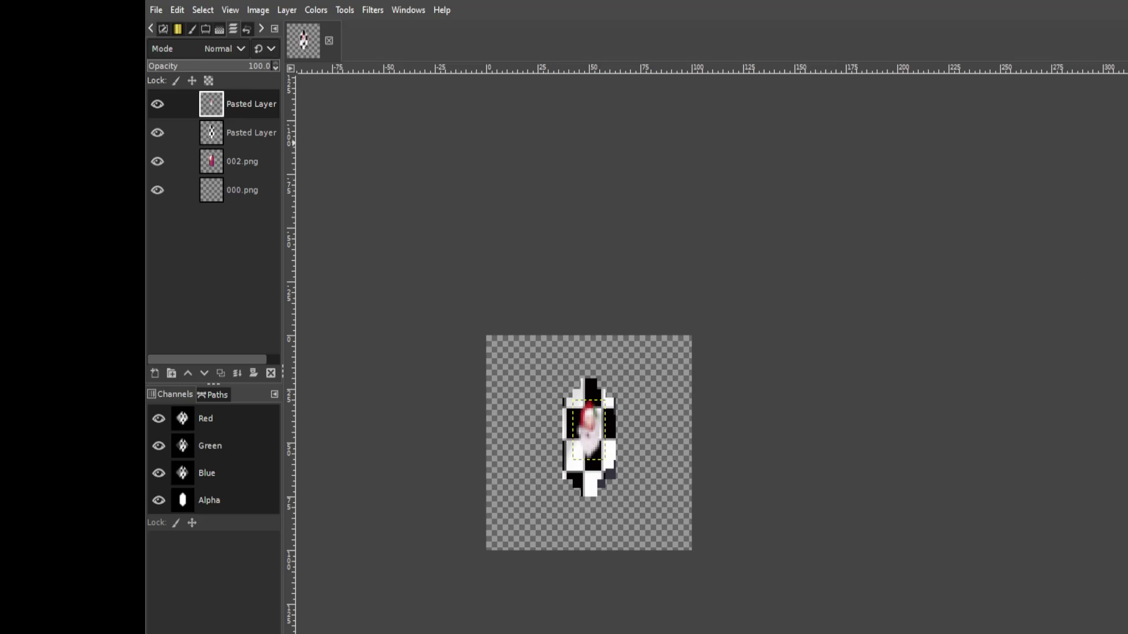
left_click_drag(591, 429, 592, 443)
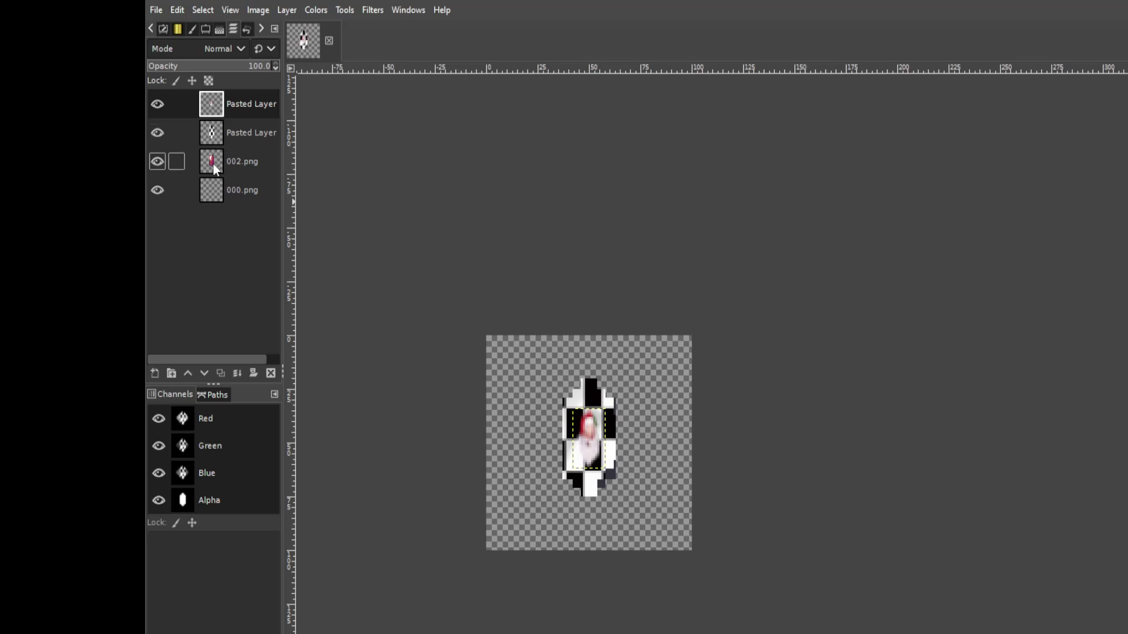
Delete the 002.png layer
left_click(270, 373)
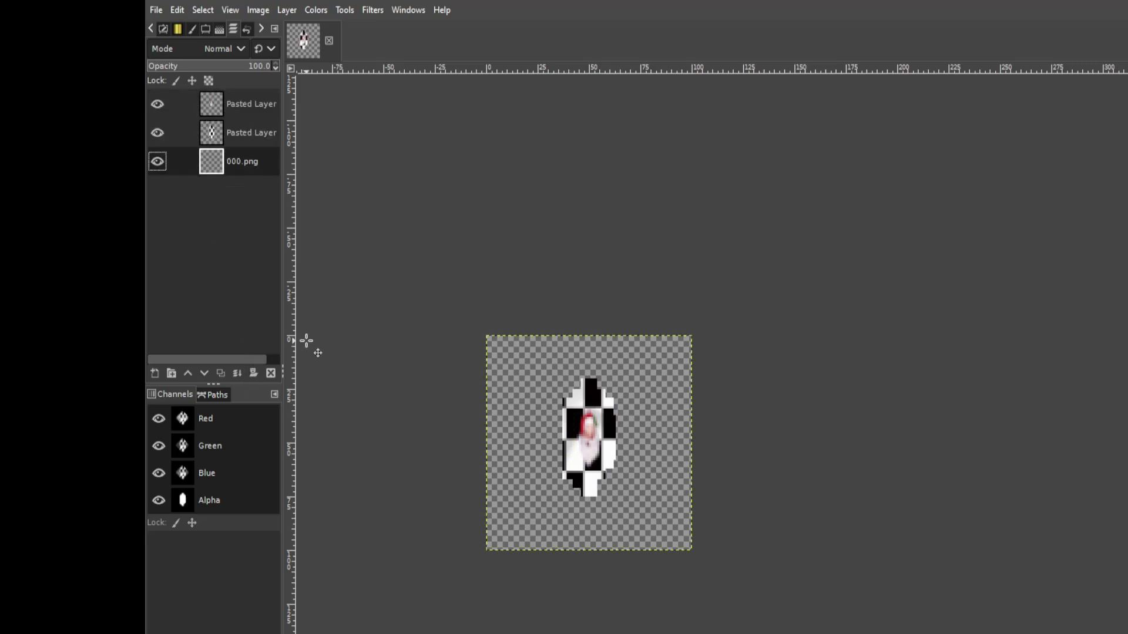
left_click(181, 27)
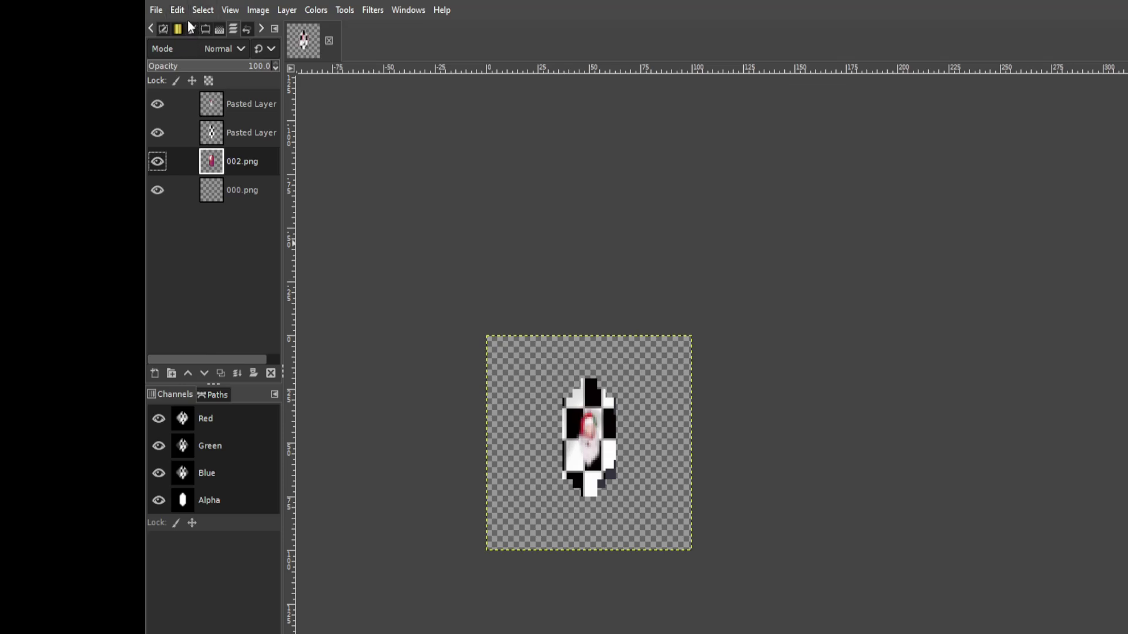
key("ctrl+y")
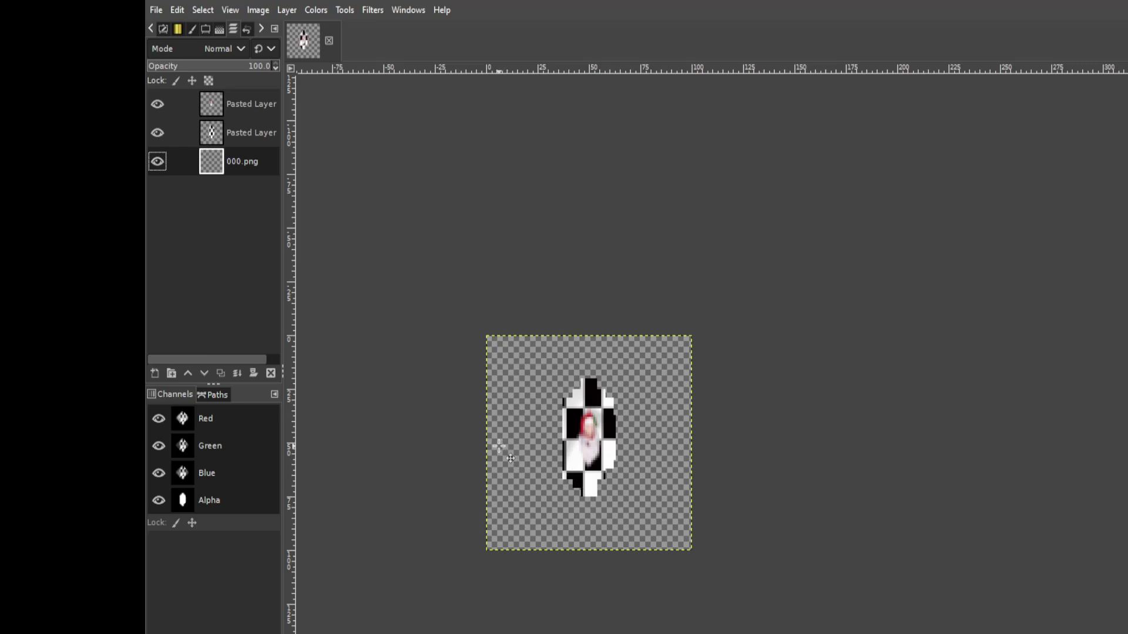
Place 003.png below the checkered layer and select everything around its gem with the checkered layer temporarily hidden
left_click_drag(499, 447, 501, 447)
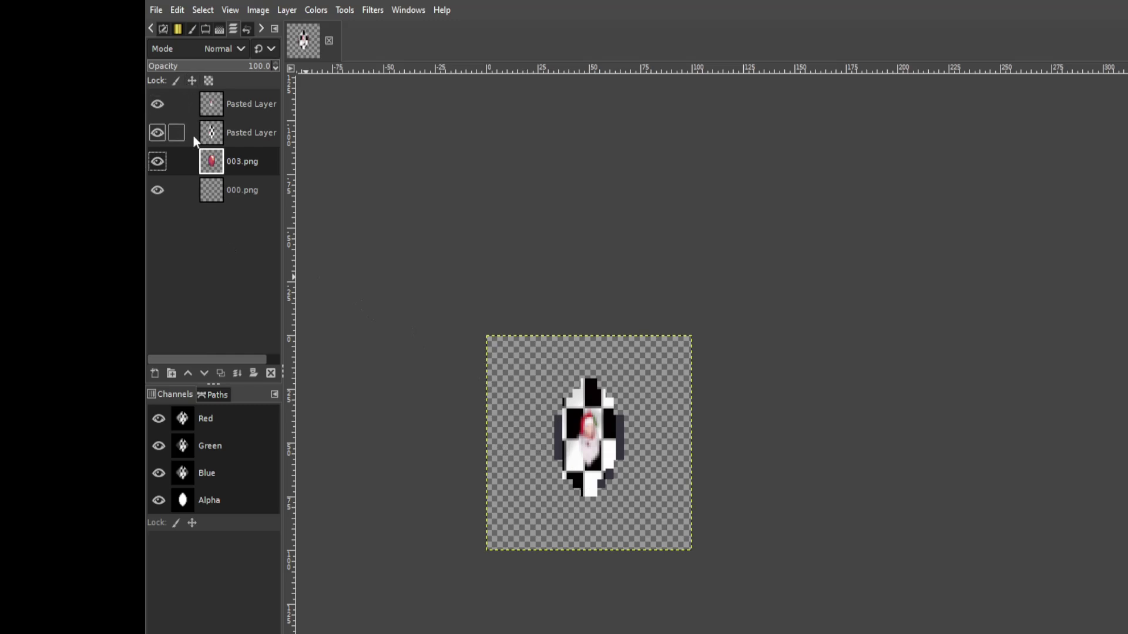
left_click(154, 133)
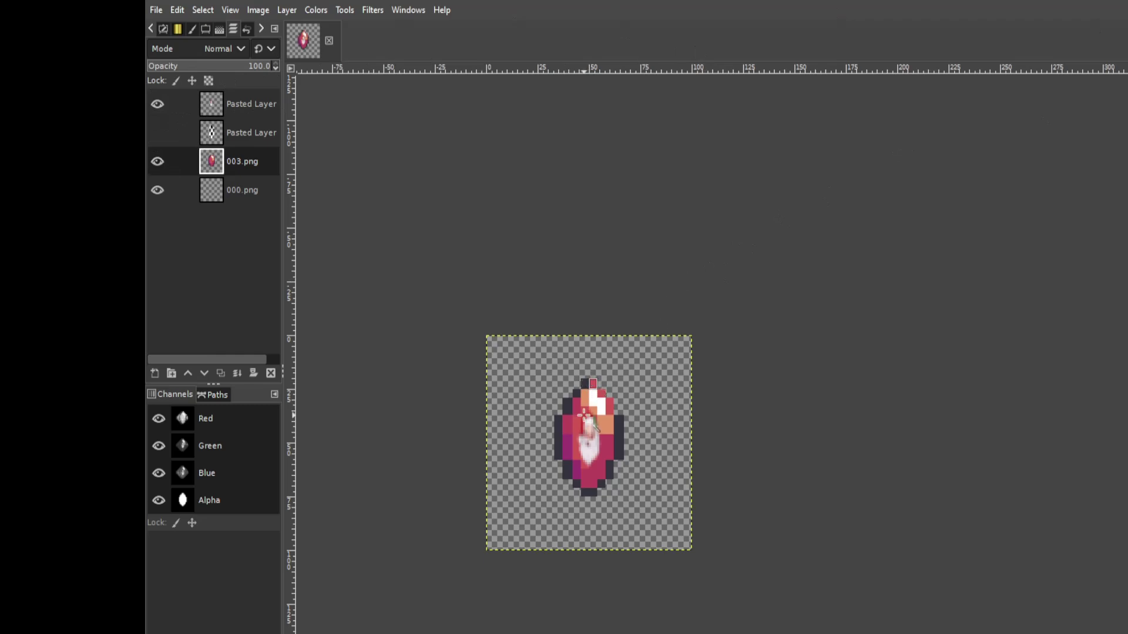
left_click(582, 373)
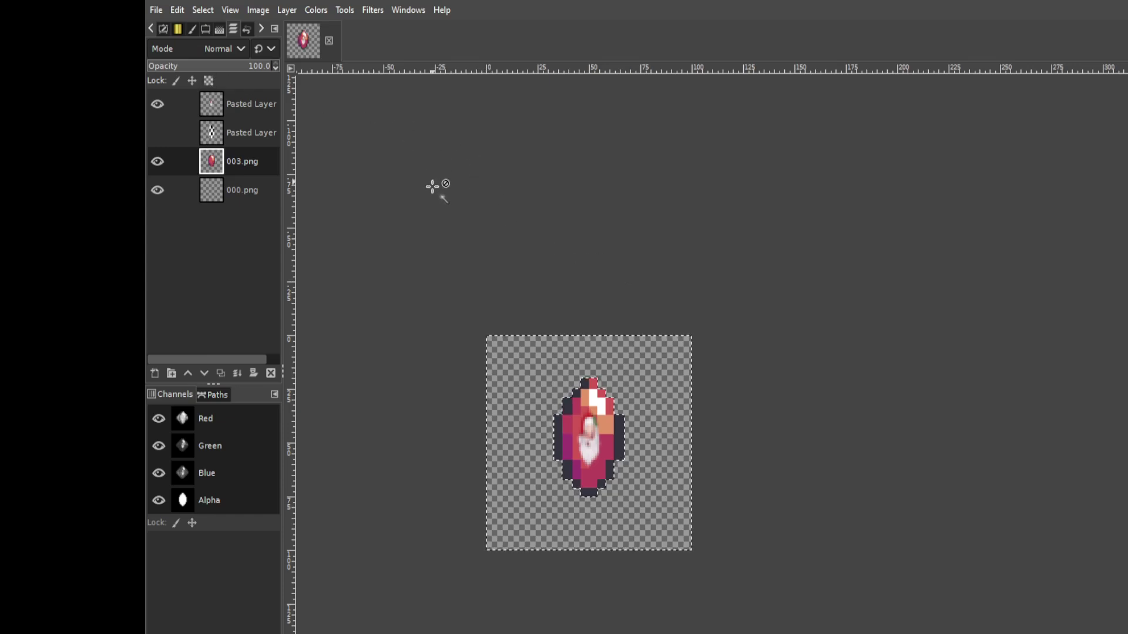
left_click(207, 134)
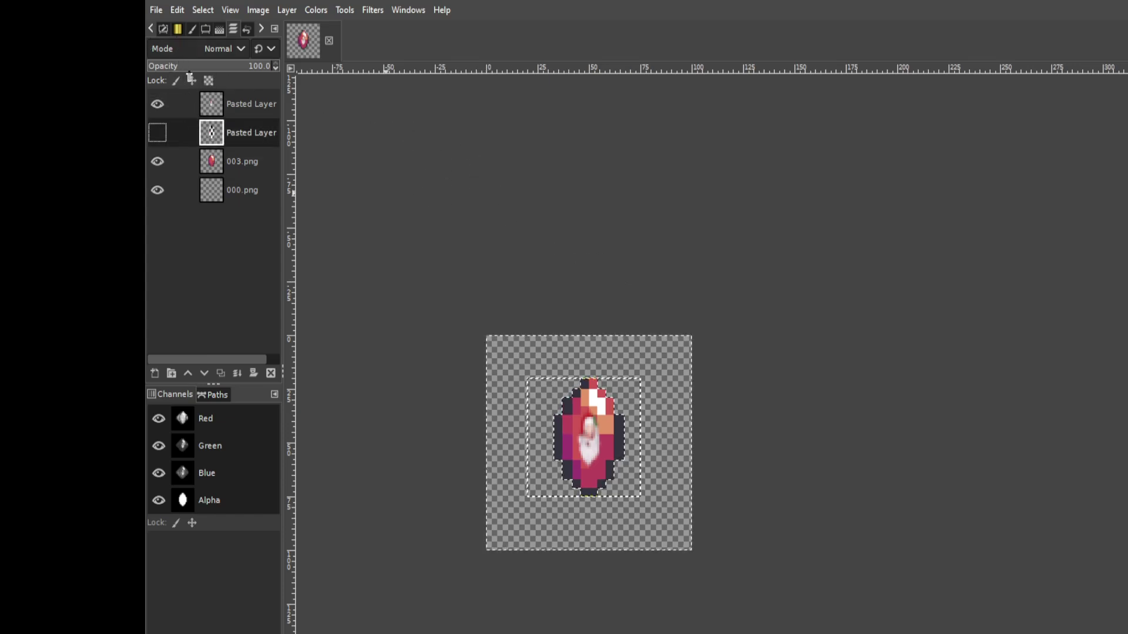
left_click(159, 126)
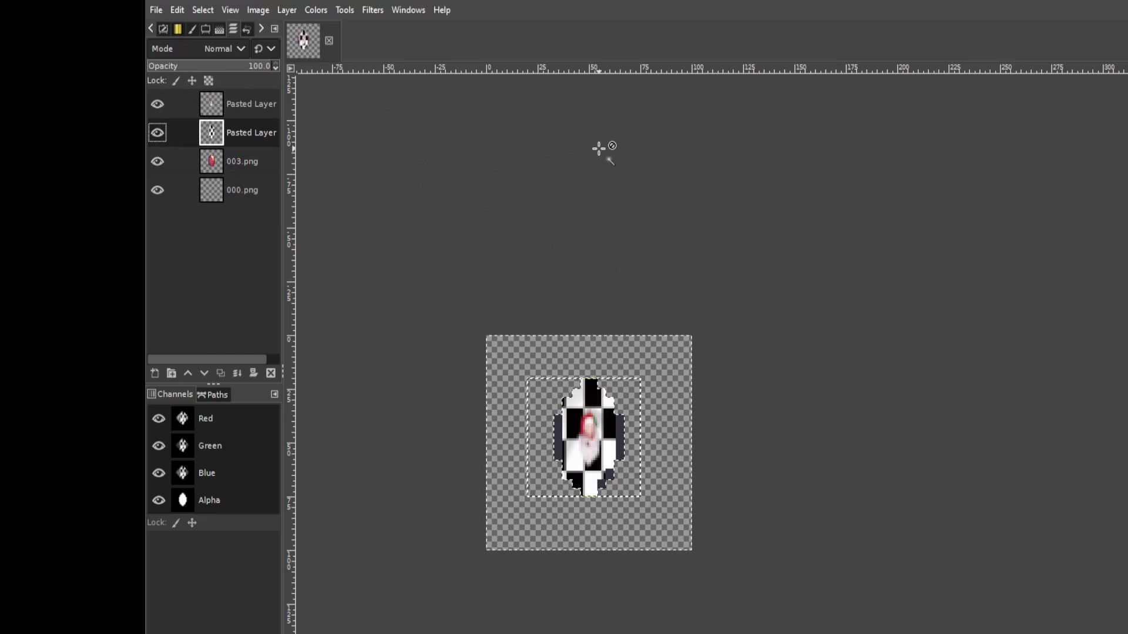
left_click(250, 108)
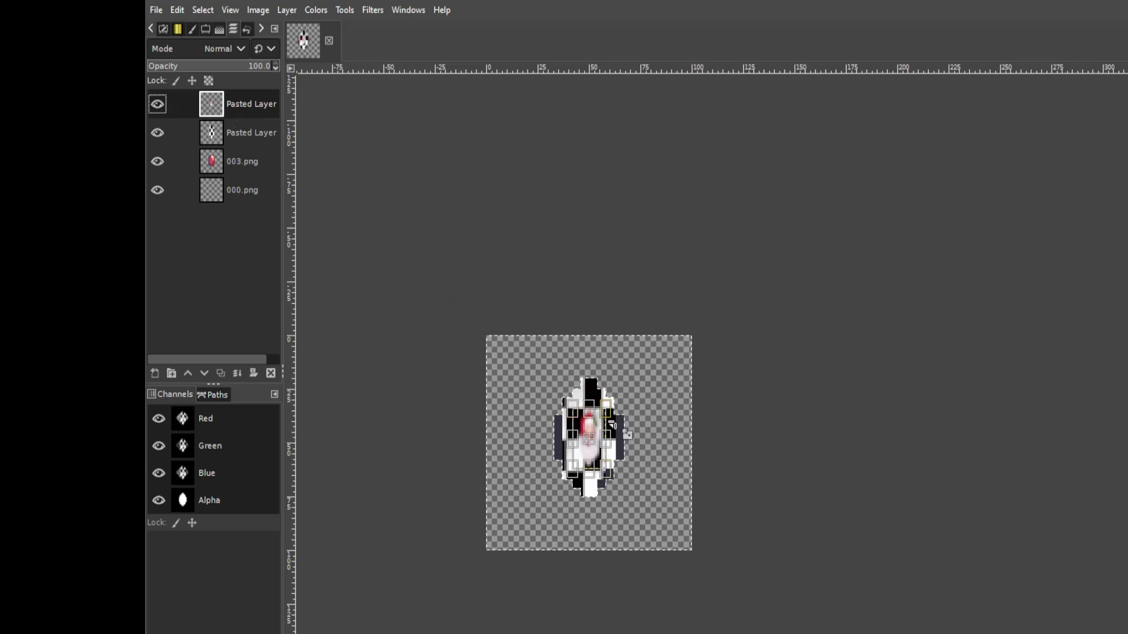
left_click(589, 385)
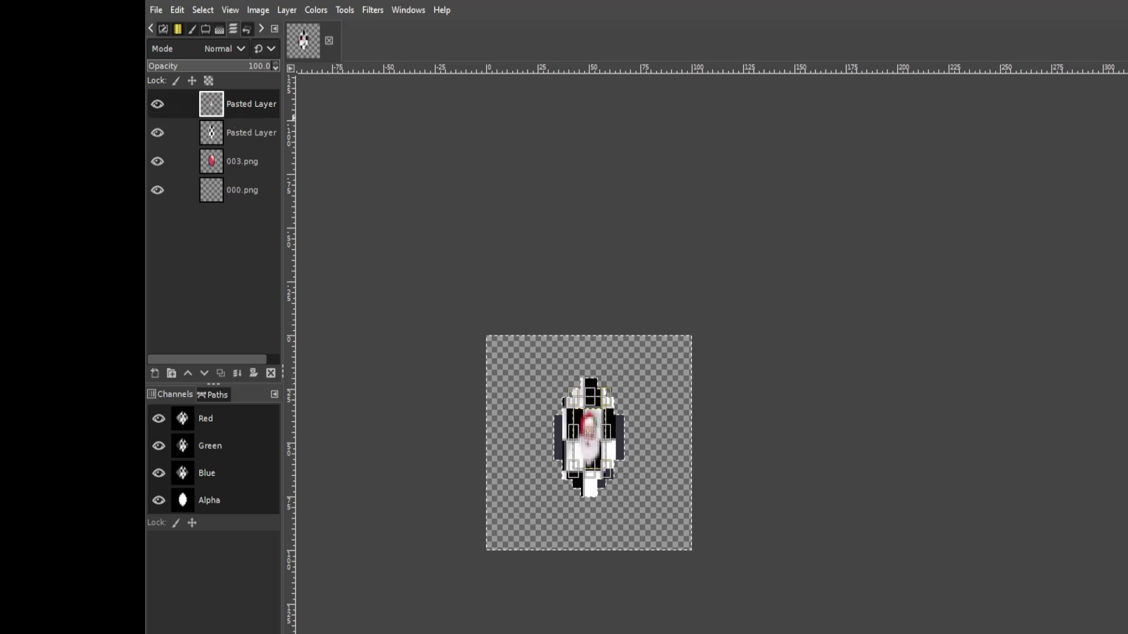
key("Escape")
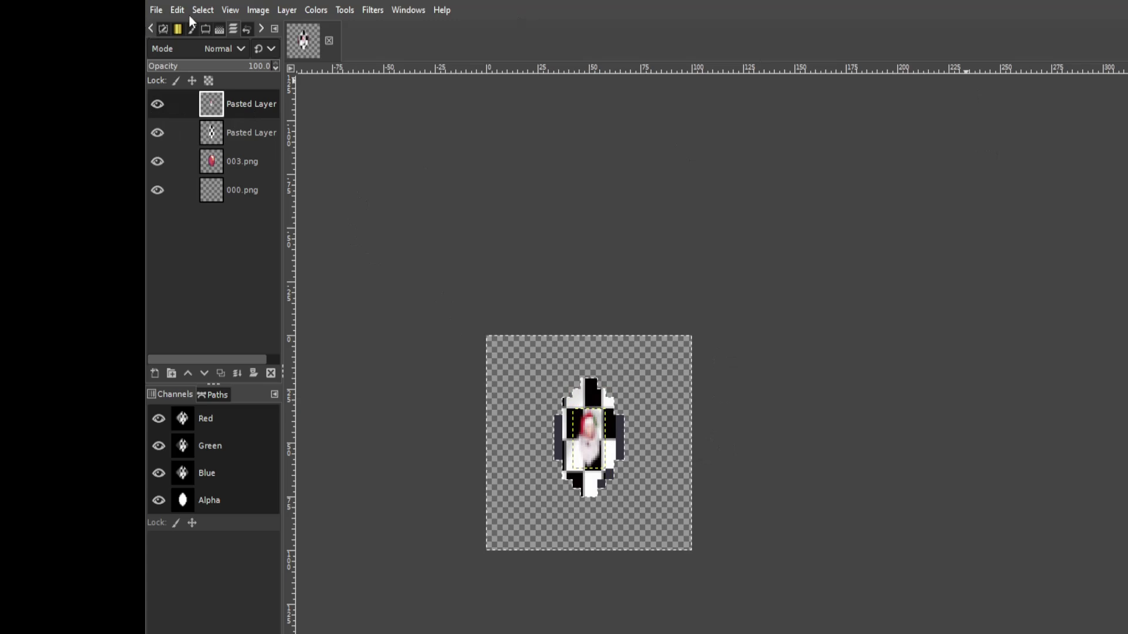
Clear the selection and try to scale the Santa layer to a wider face that fits the 003.png gem
left_click(603, 213)
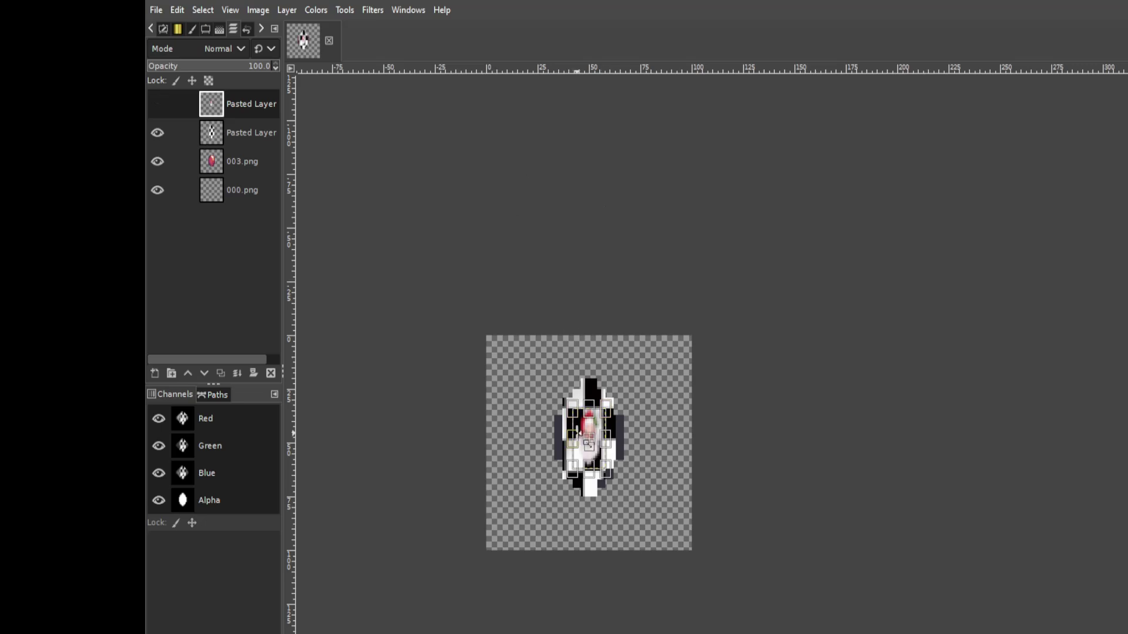
left_click_drag(565, 445, 622, 473)
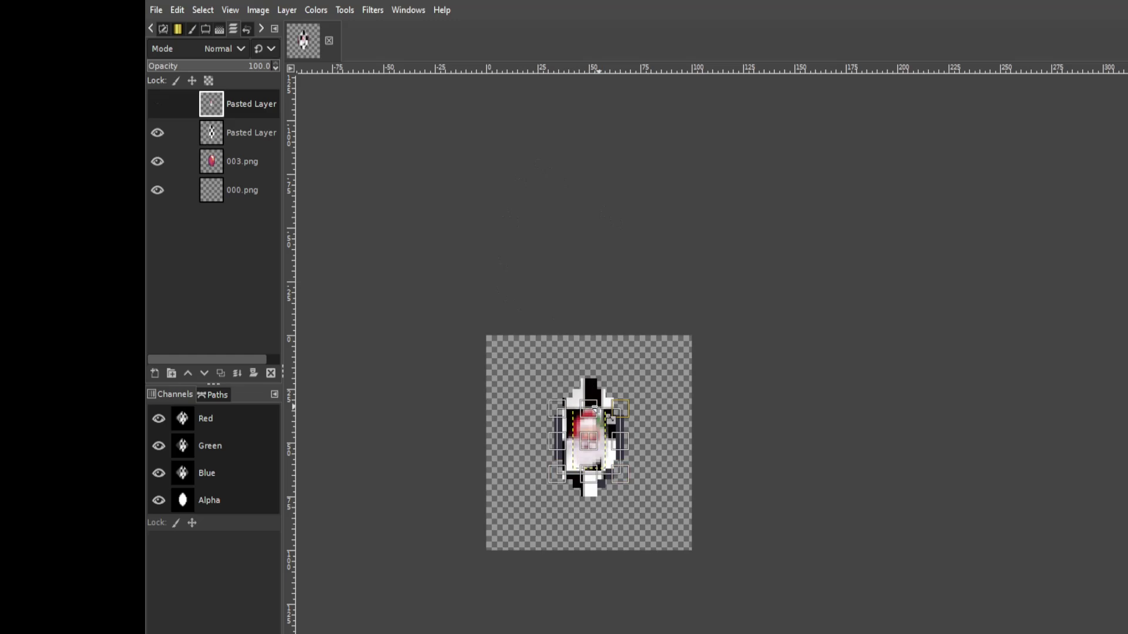
left_click_drag(619, 406, 613, 413)
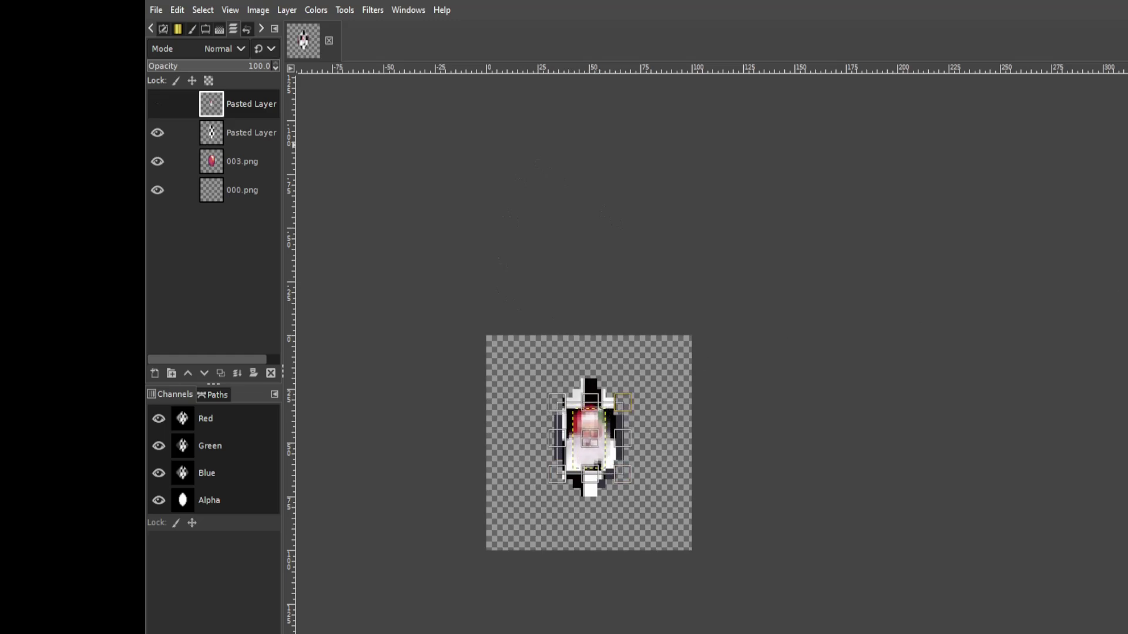
key("Return")
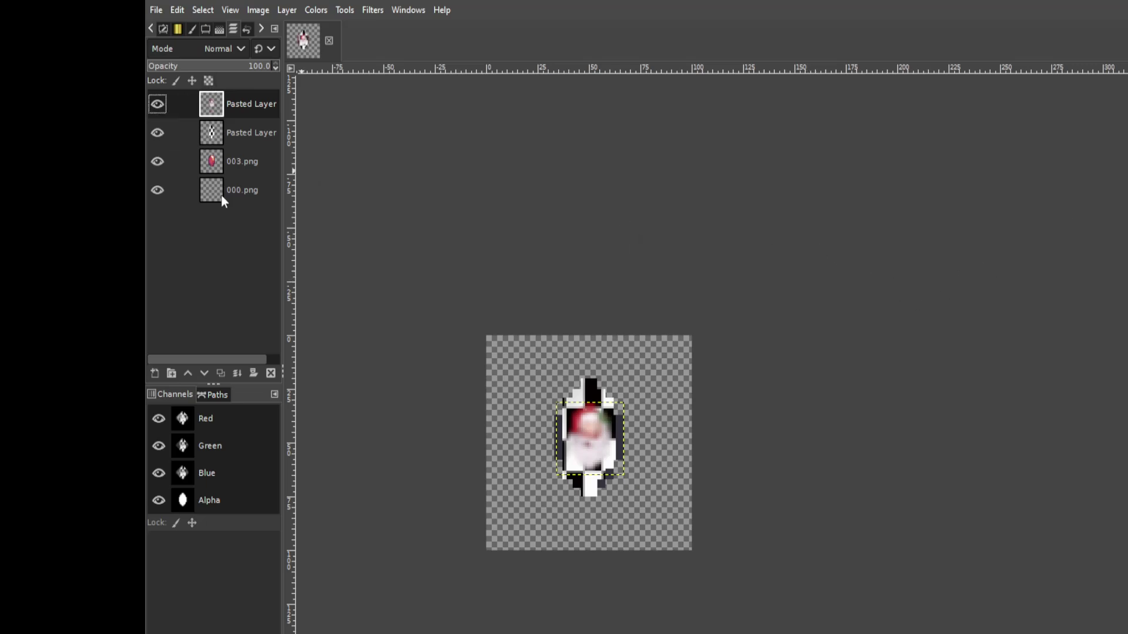
key("ctrl+z")
left_click(156, 10)
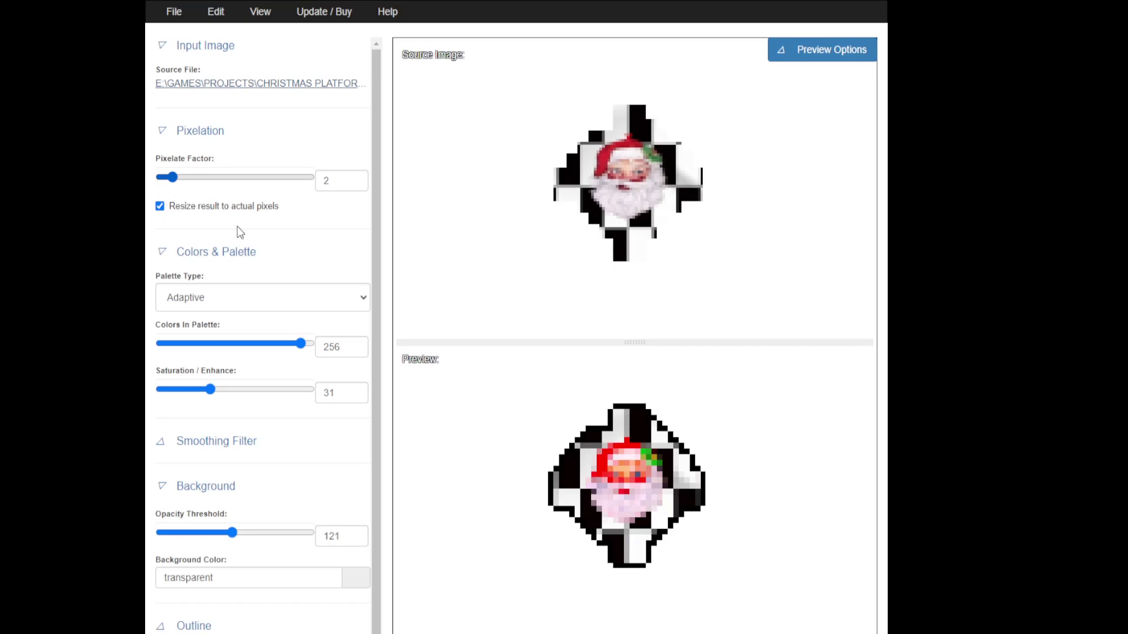
Try a pixelate factor of 1 on the Santa gem in the pixelation program, and set it back to 2
key("Left")
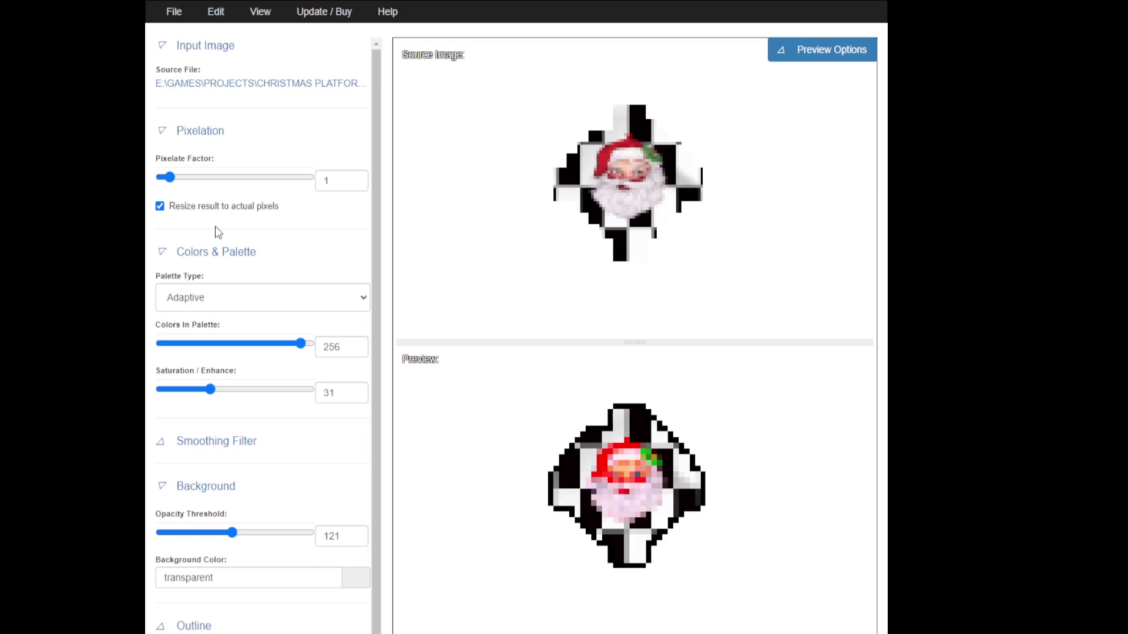
key("Left")
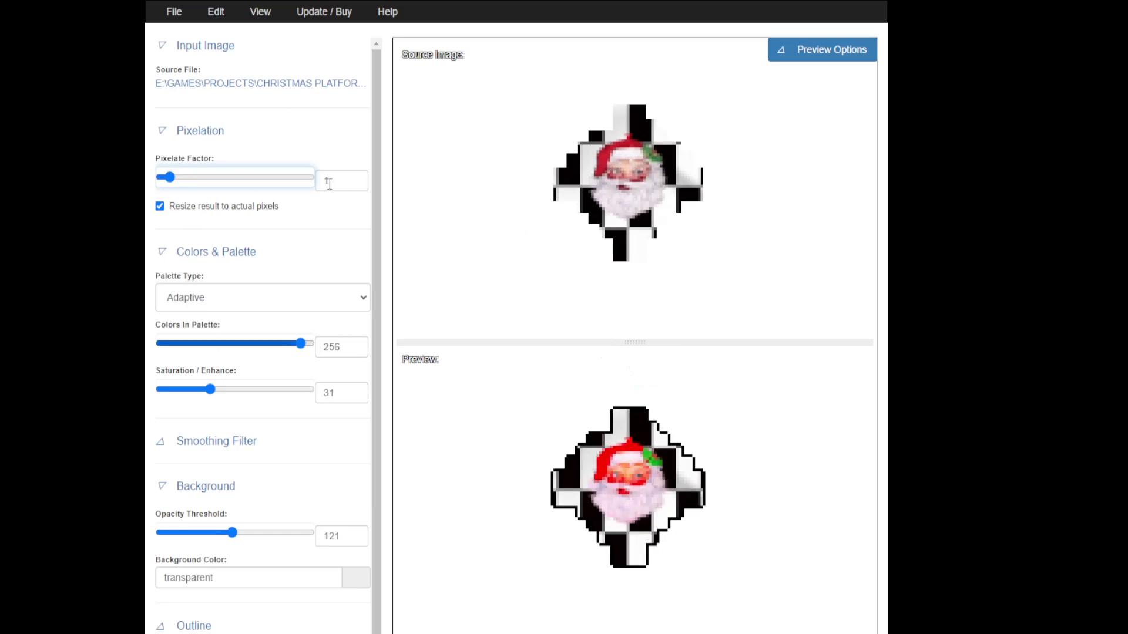
left_click(355, 184)
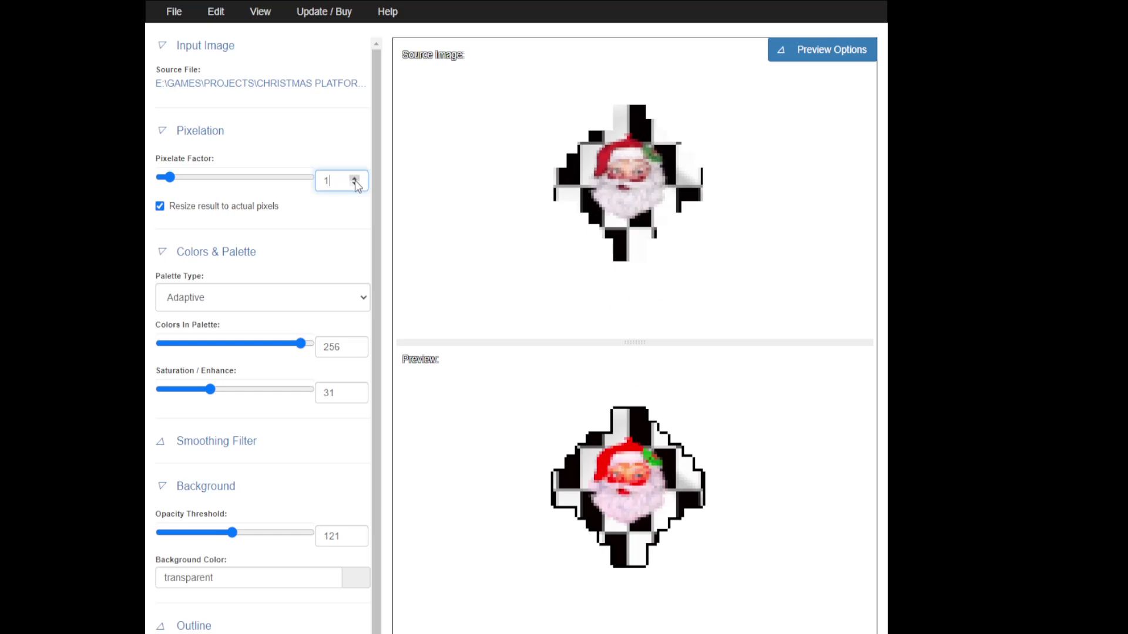
left_click(355, 178)
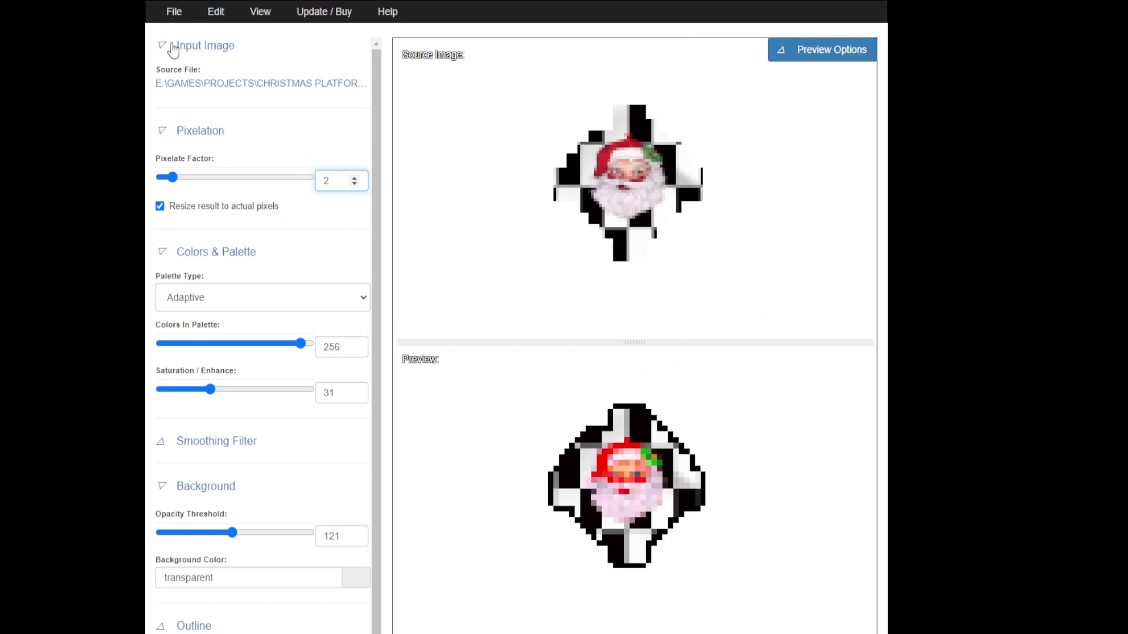
Export the pixelated Santa gem as an image
key("alt+f")
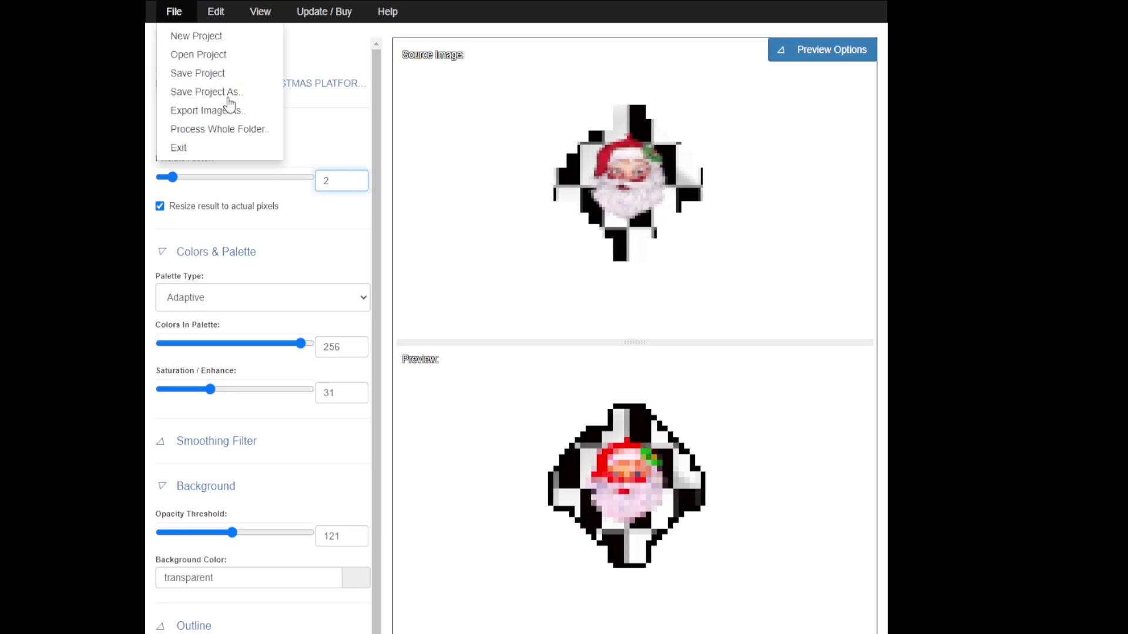
key("Down")
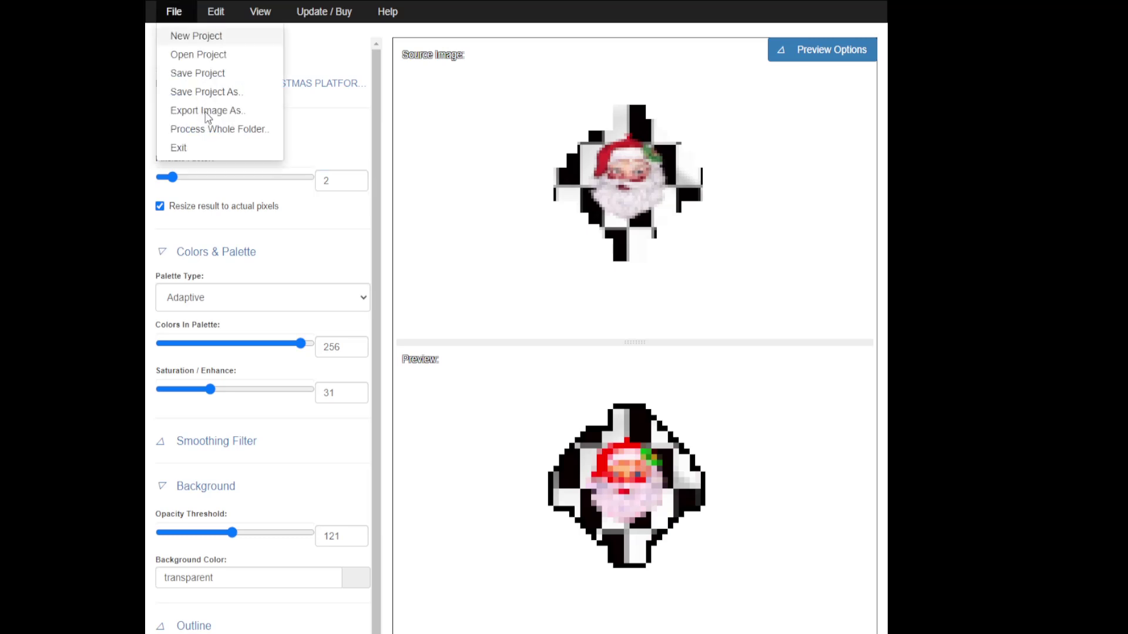
key("Down")
key("Down")
key("Down")
key("Down")
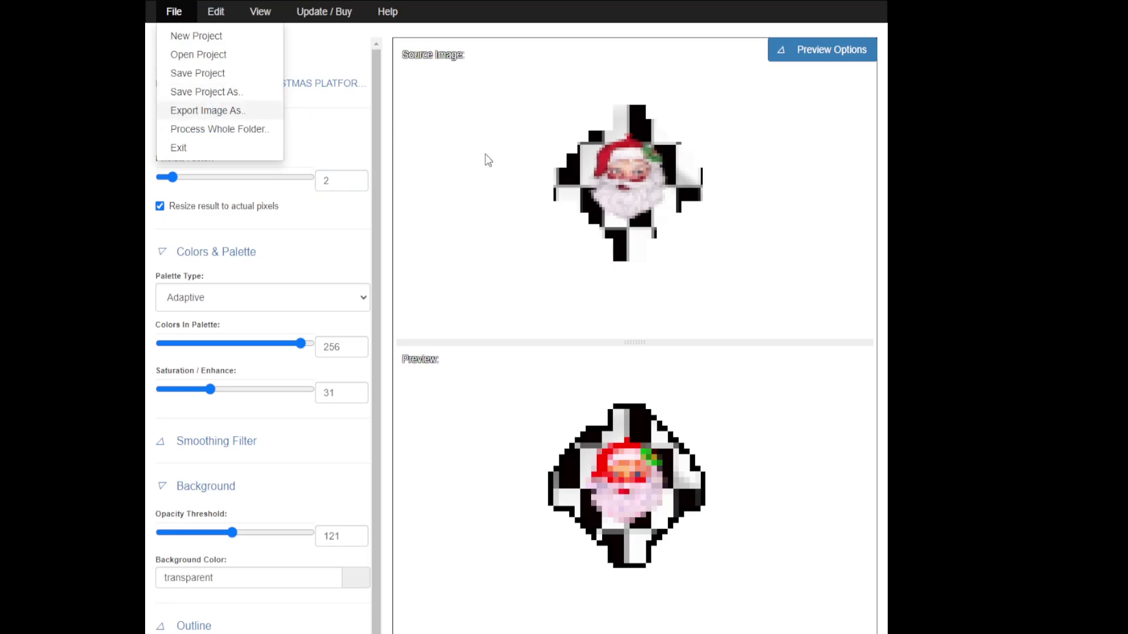
key("Return")
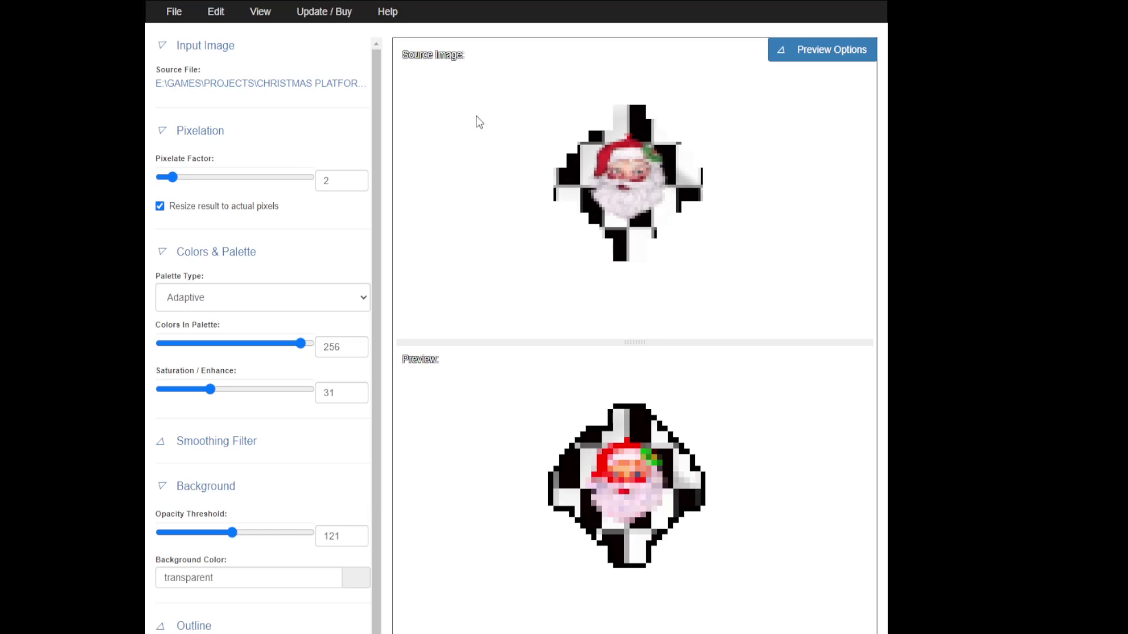
Export the widest pixelated Santa gem as 0.png into the END DIAMOND folder and load the next, narrower Santa gem as source image
left_click(247, 81)
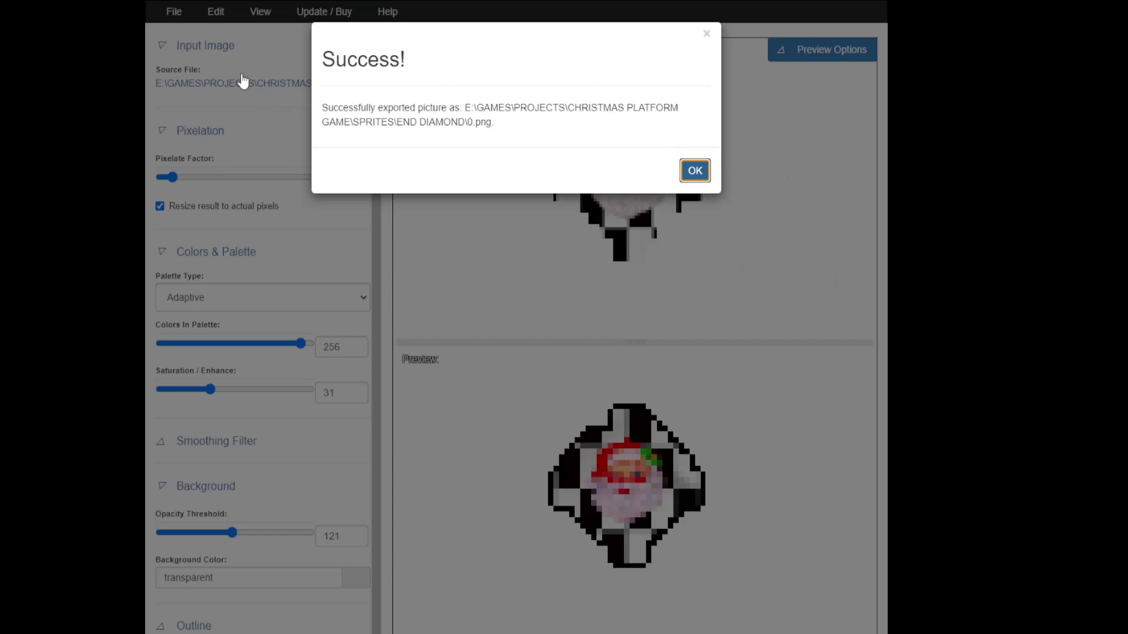
left_click(269, 95)
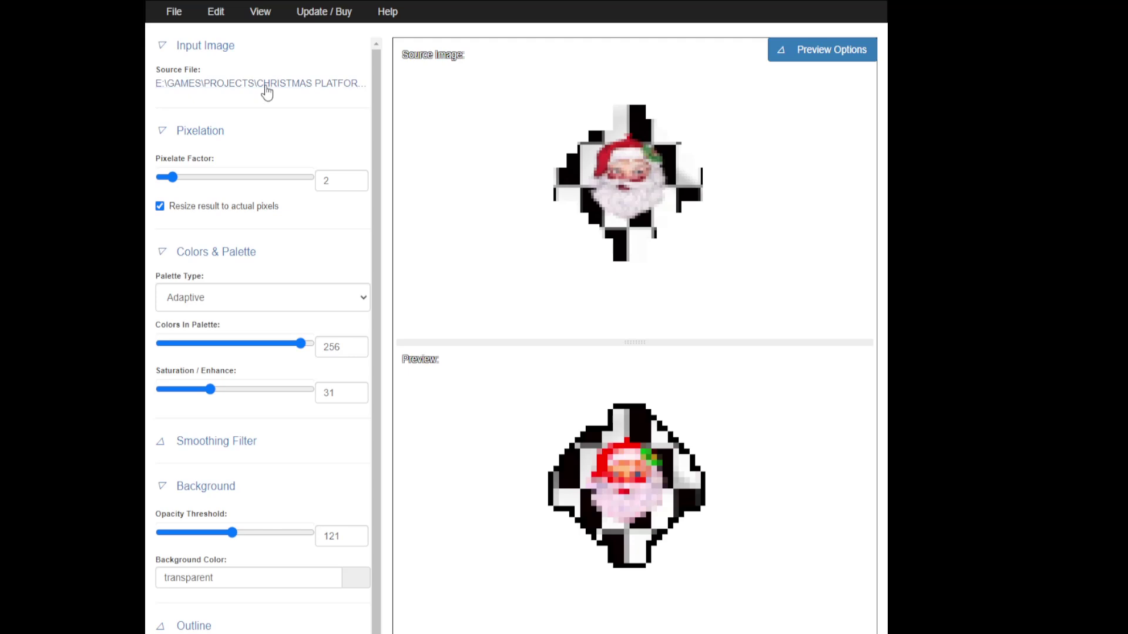
left_click(268, 88)
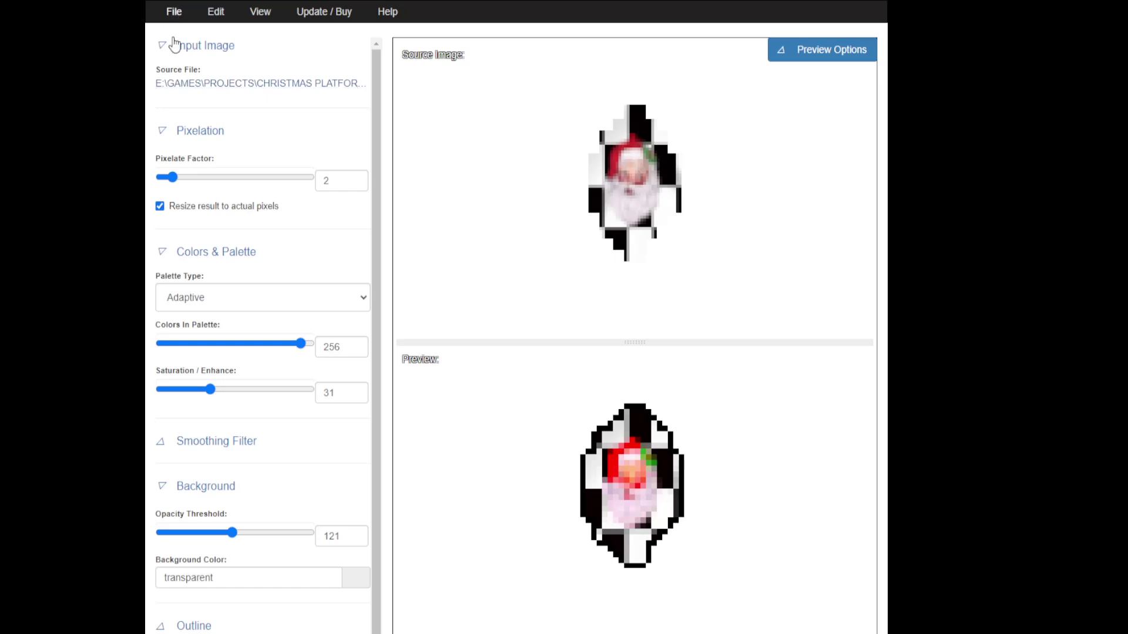
Export the pixelated gem as 1.png into the END DIAMOND folder and load the narrowest Santa gem as source image
left_click(173, 12)
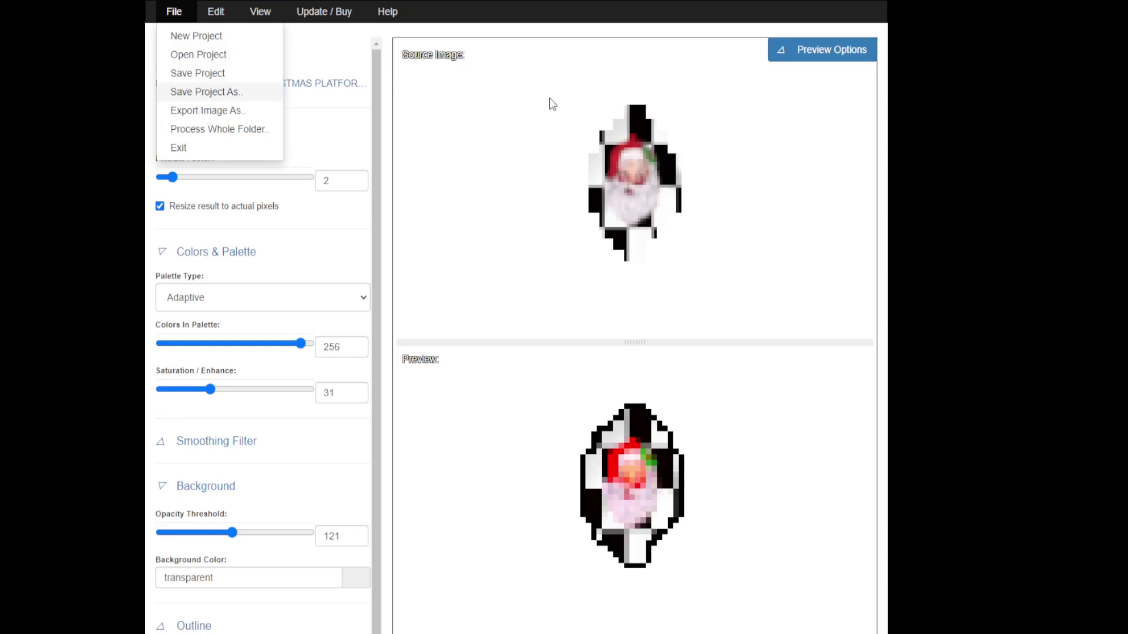
left_click(406, 38)
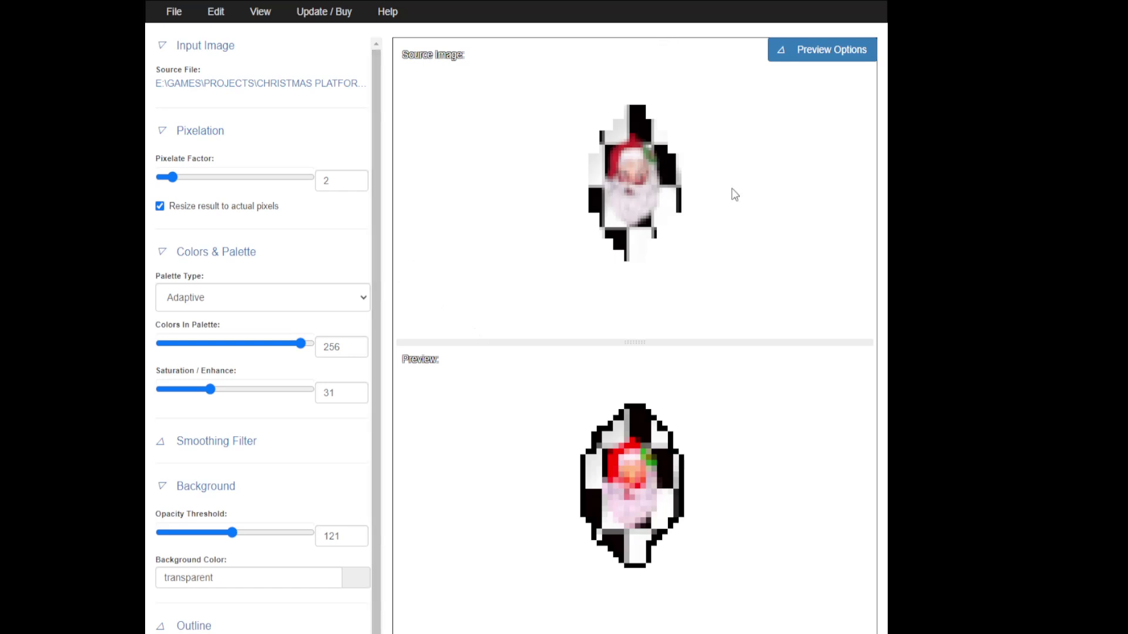
key("ctrl+s")
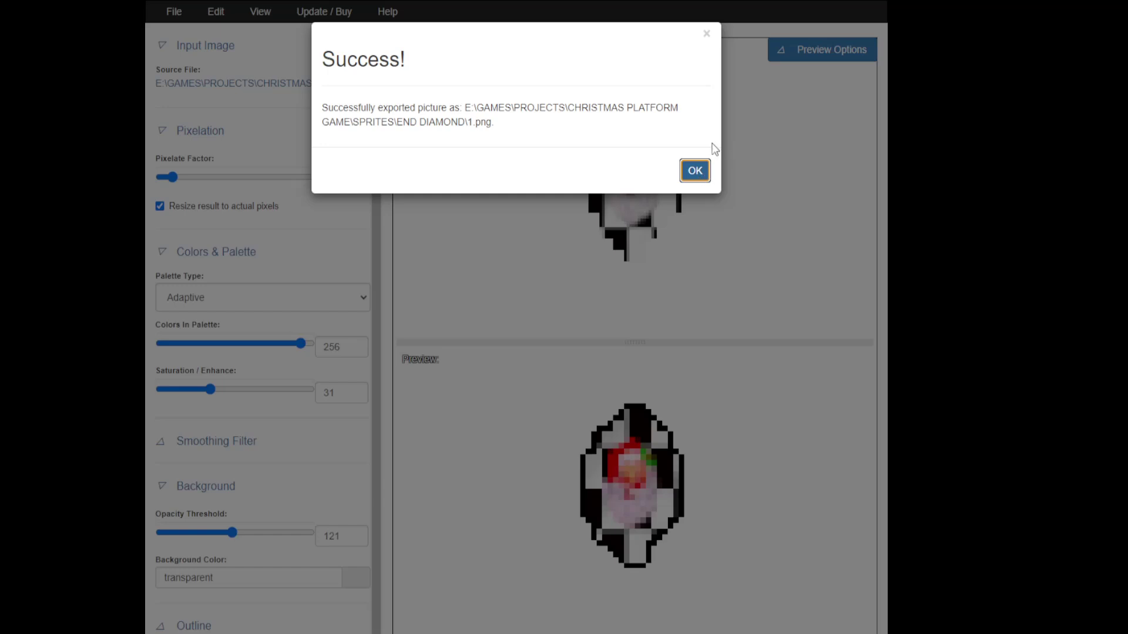
key("Return")
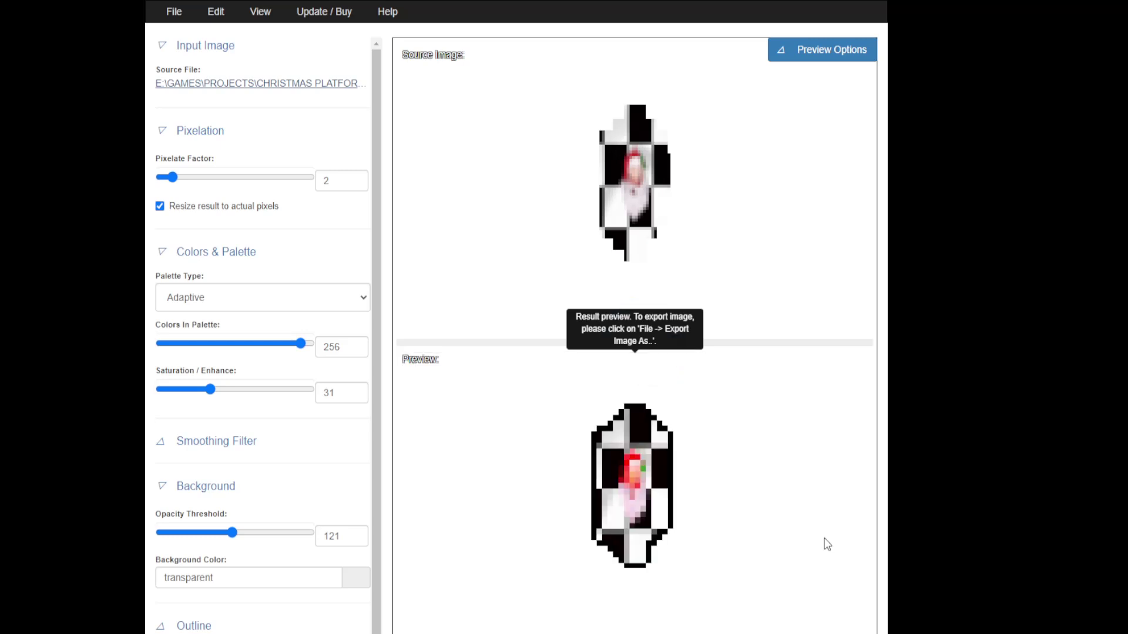
Export the narrowest pixelated Santa gem as 2.png into the END DIAMOND folder and load the checkered gem without a face
left_click(174, 13)
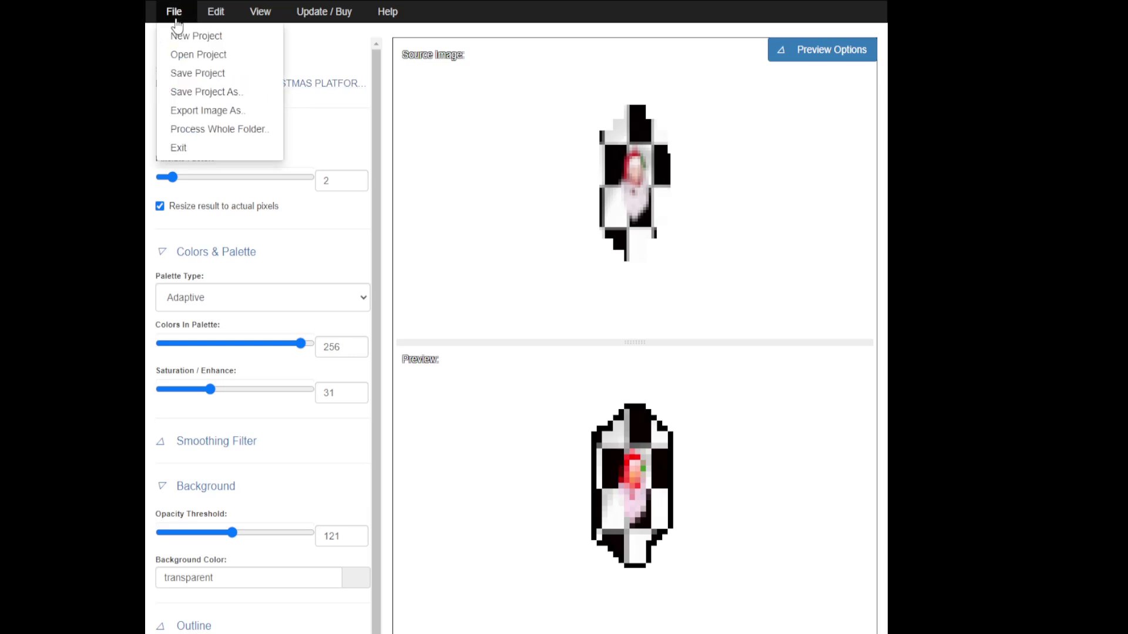
left_click(202, 111)
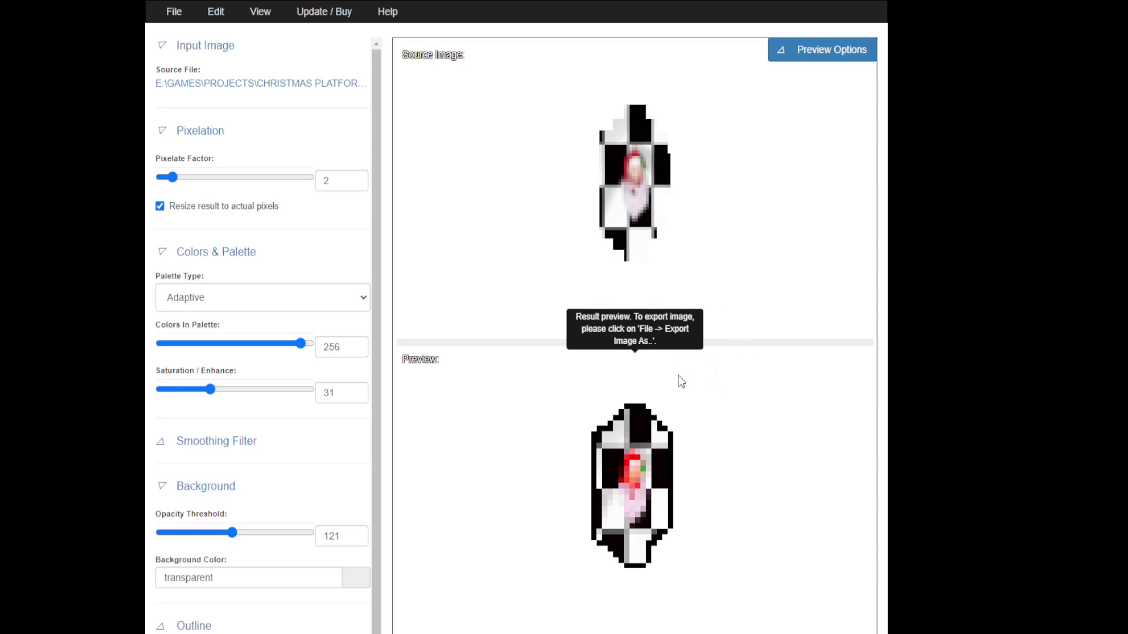
key("ctrl+s")
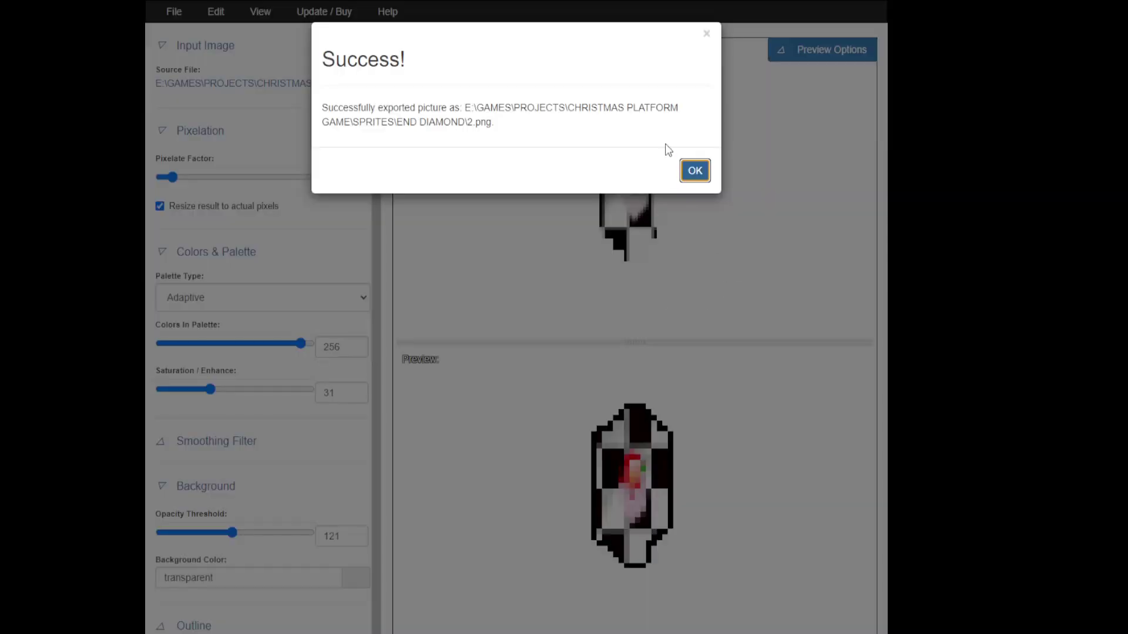
left_click(694, 175)
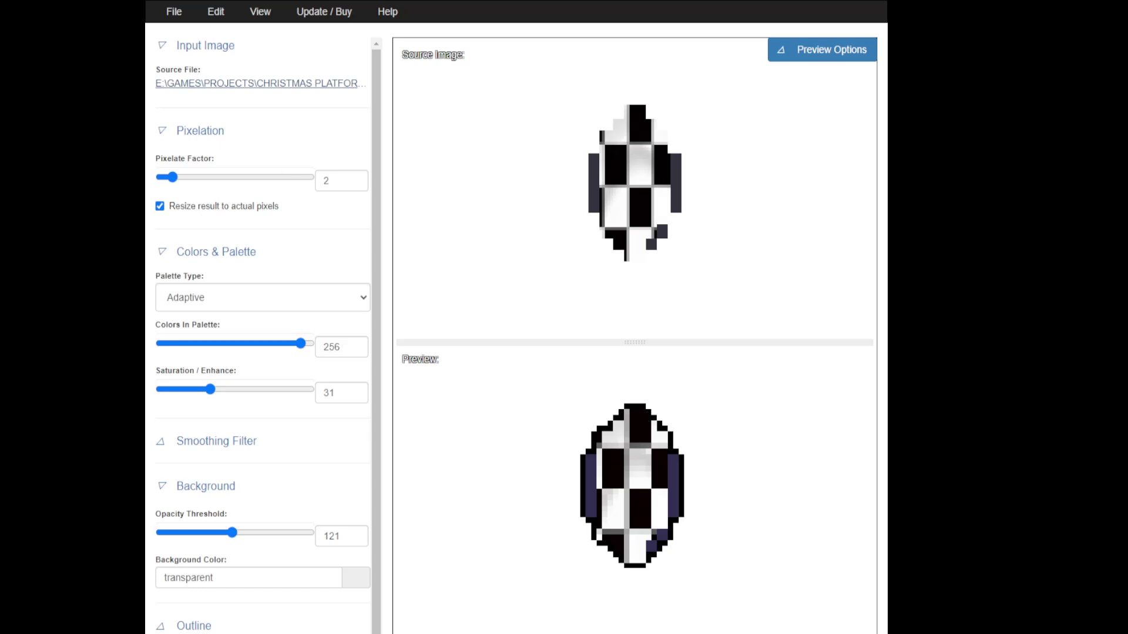
Export the pixelated faceless checkered gem as 3.png into the END DIAMOND folder
left_click(177, 18)
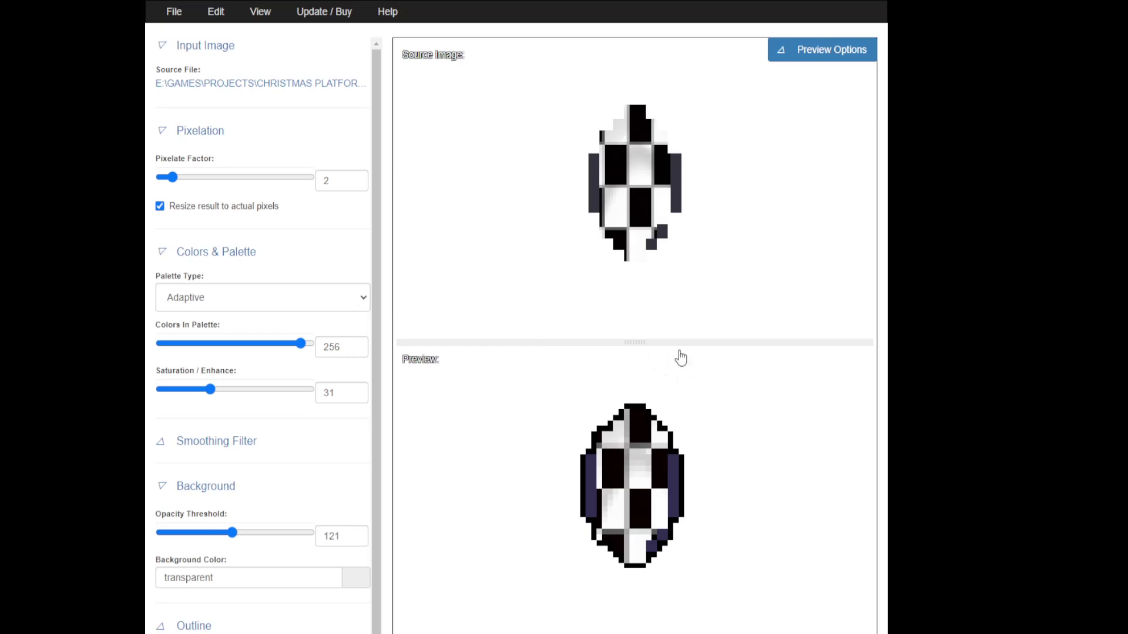
double_click(721, 312)
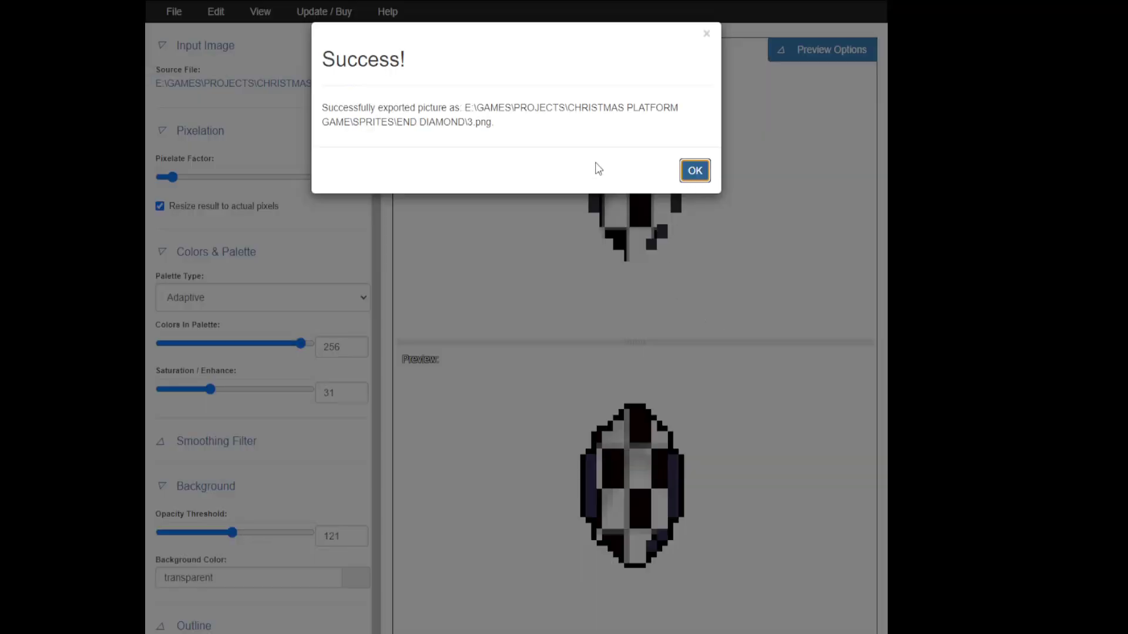
key("Return")
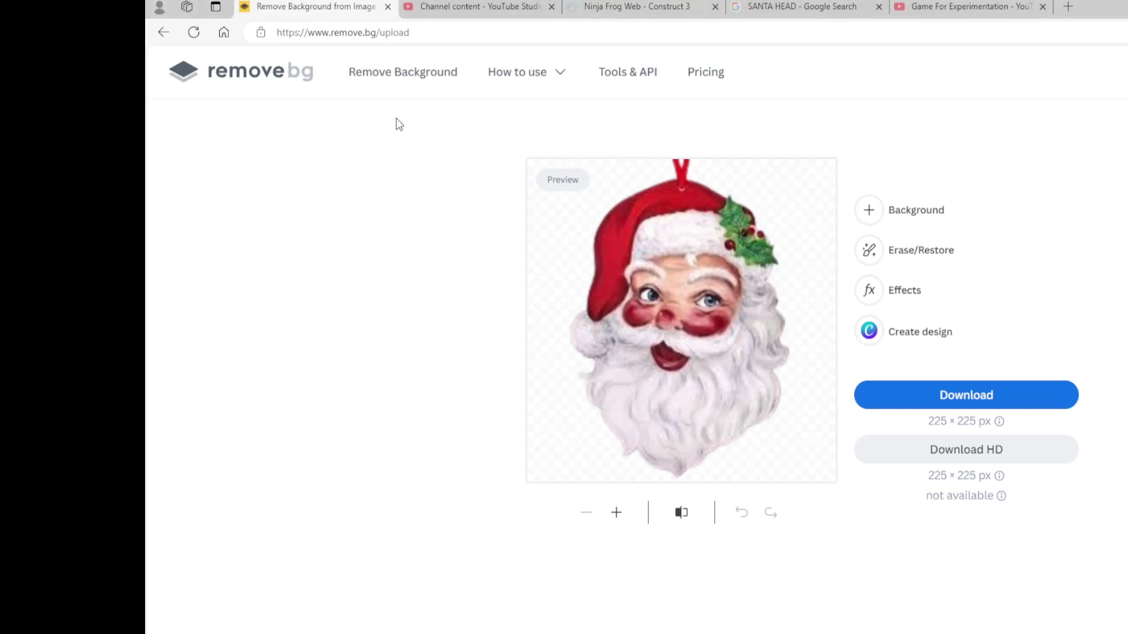
Switch to the Ninja Frog project in Construct 3 and import the exported gem images as frames of the Red_Diamond animation
left_click(626, 10)
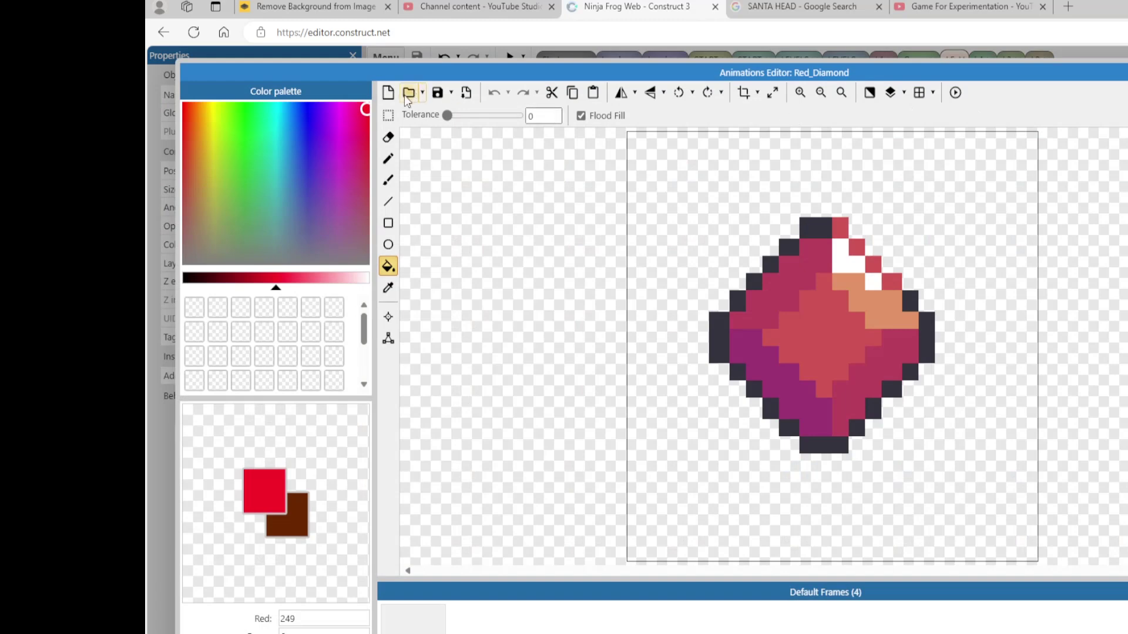
left_click(406, 95)
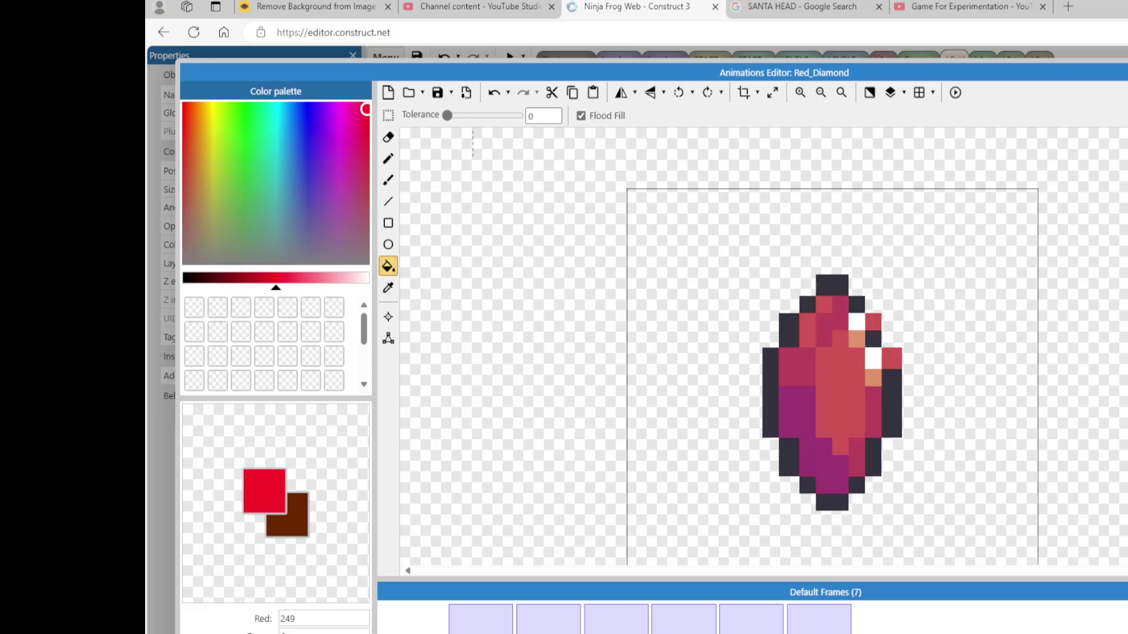
Delete the old red gem frames from Red_Diamond's Default animation and preview the animation with the checkered gems
right_click(499, 617)
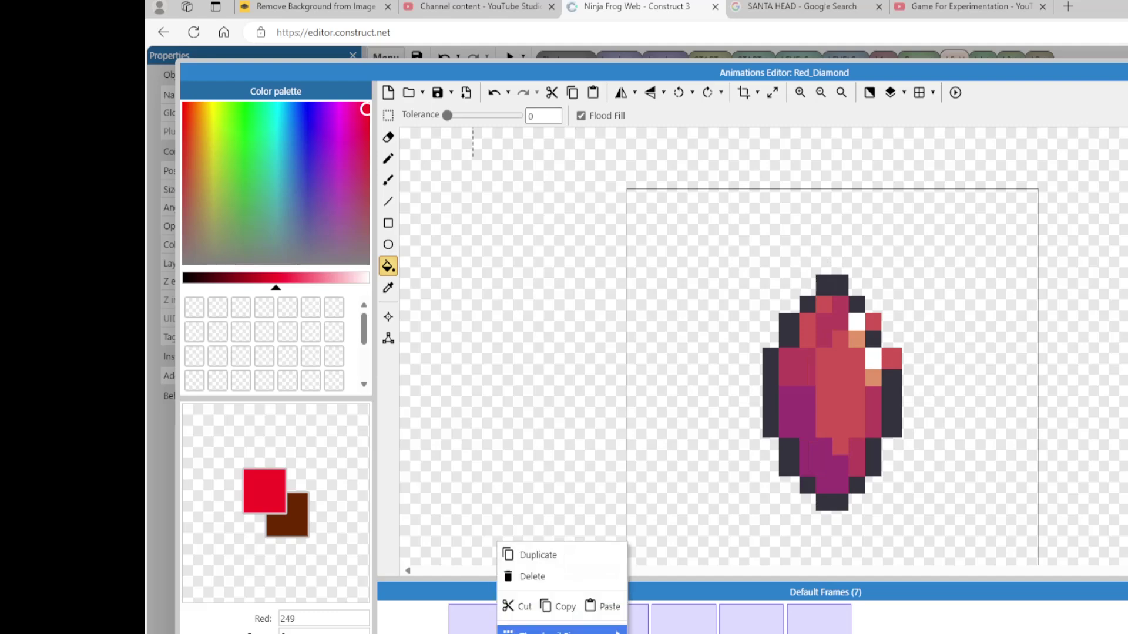
key("Escape")
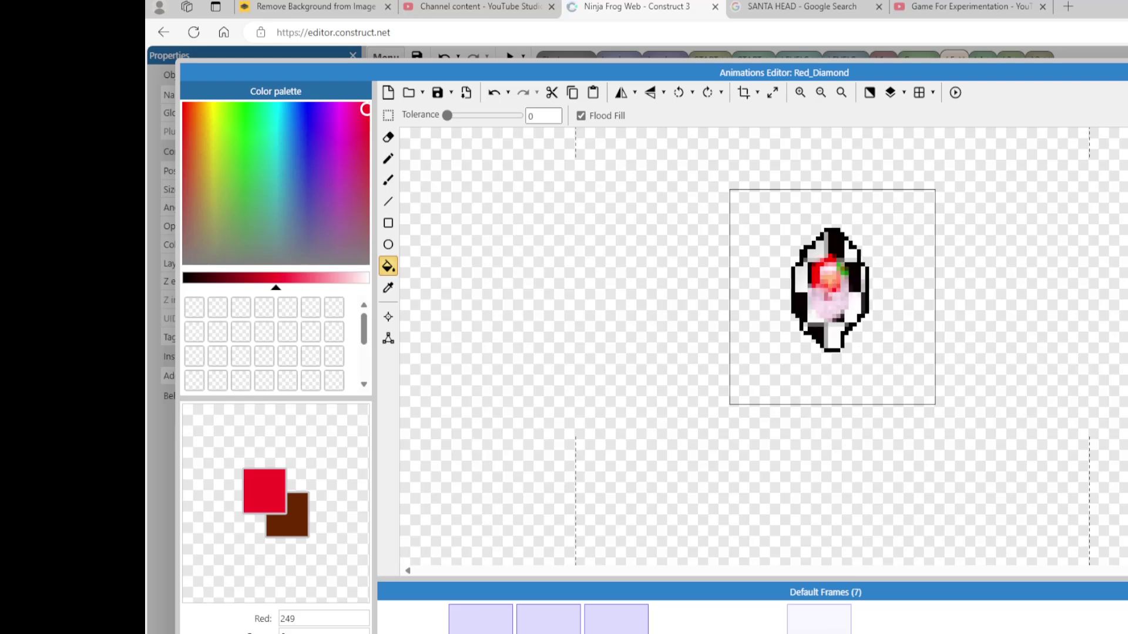
right_click(532, 617)
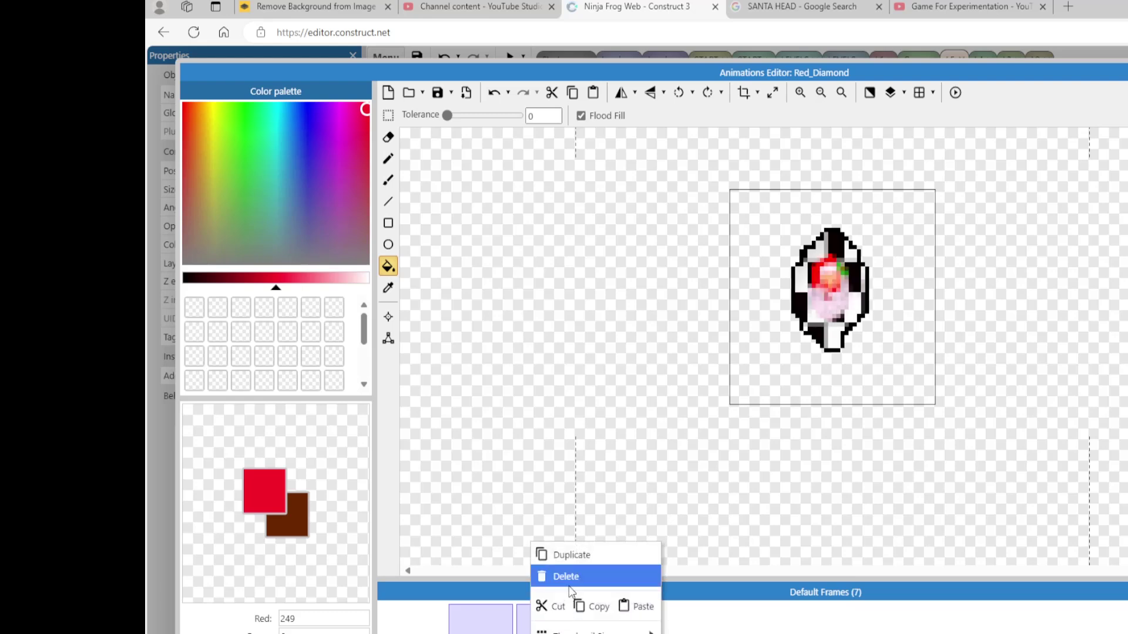
left_click(566, 577)
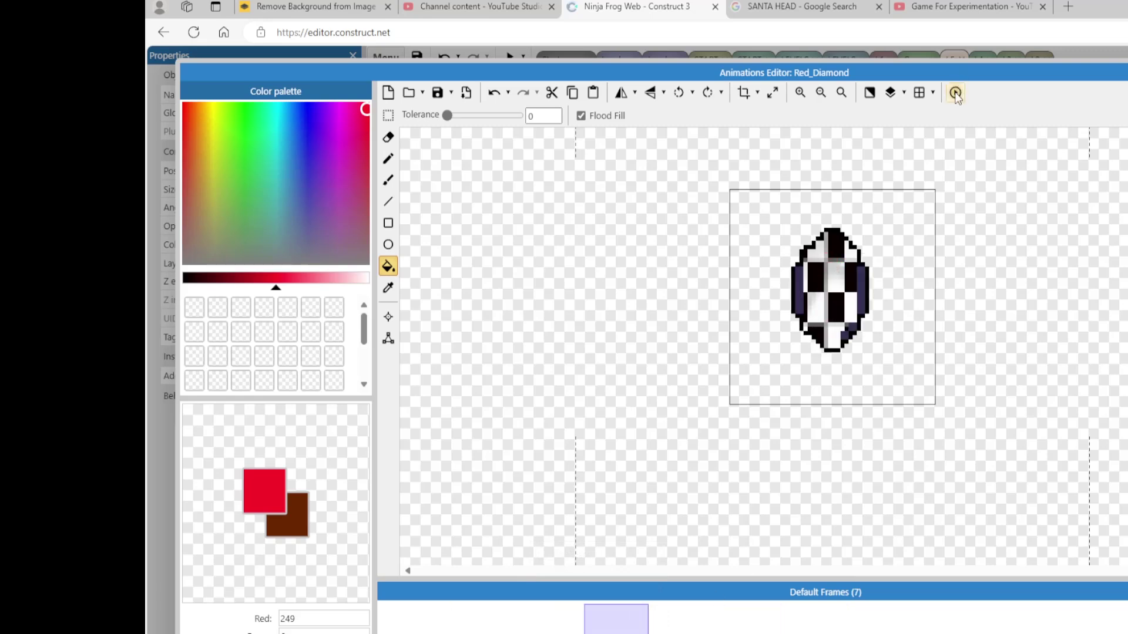
left_click(956, 93)
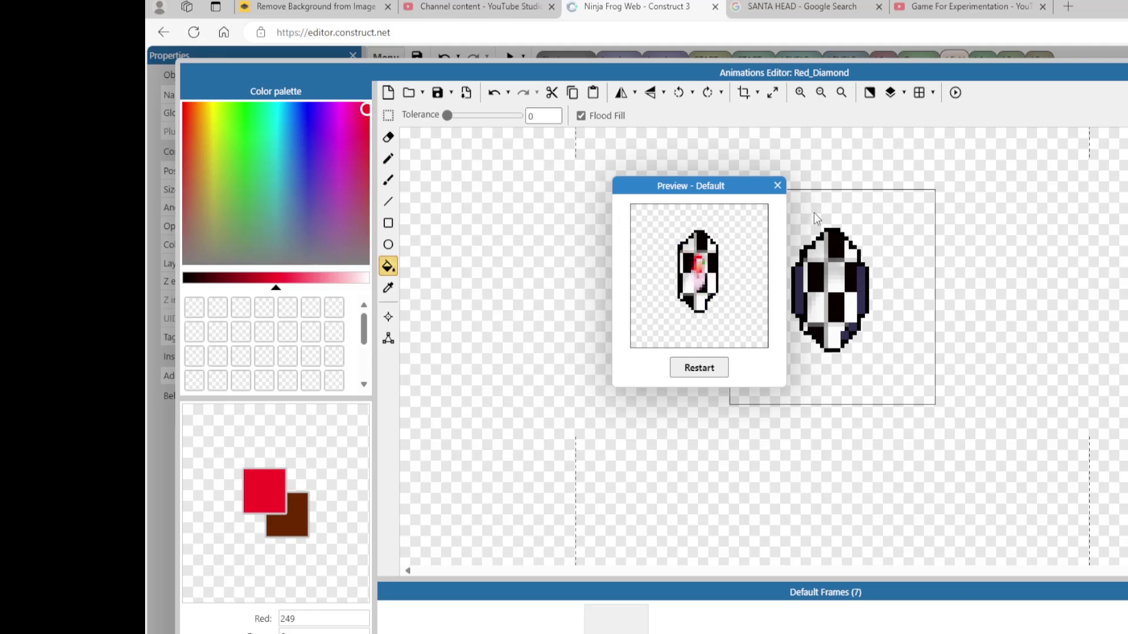
left_click(778, 186)
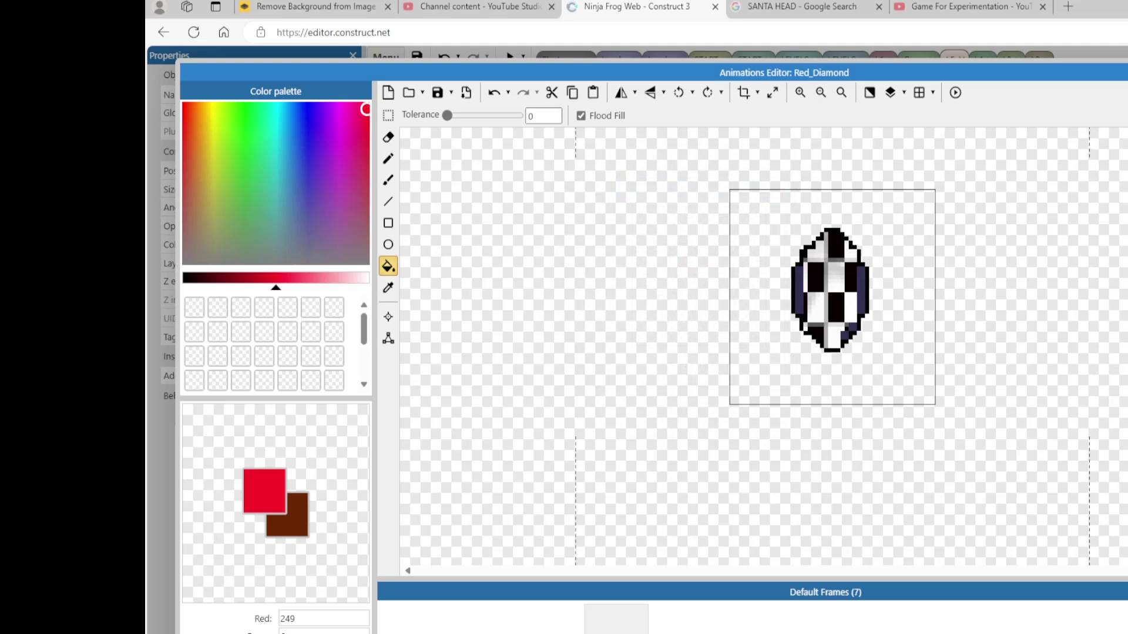